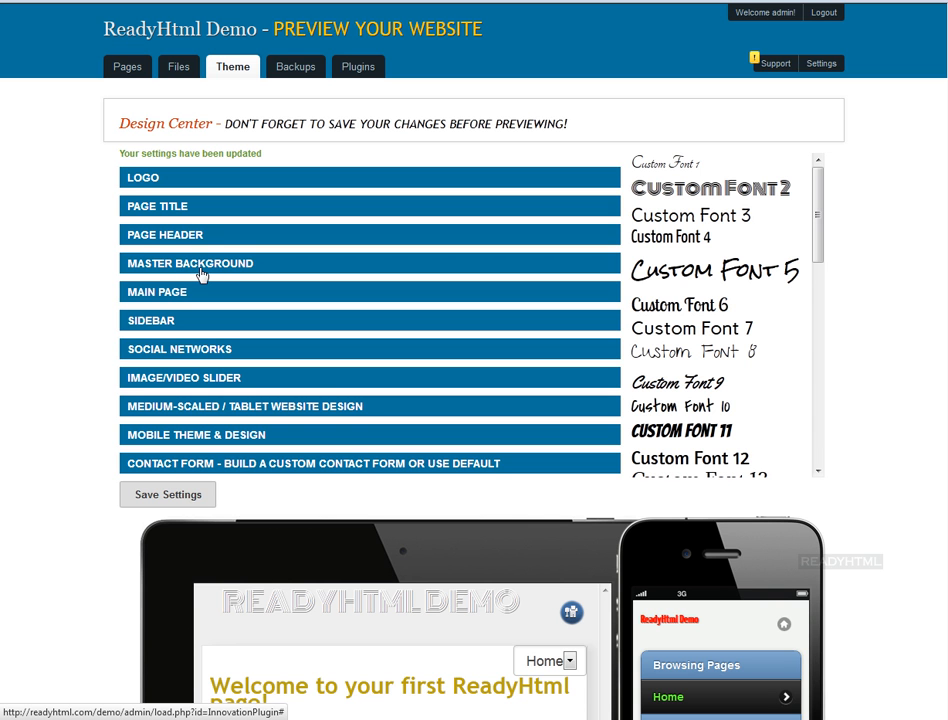
Set the master background color to 3d3b3d, save the settings and preview the website
left_click(205, 269)
mouse_move(533, 300)
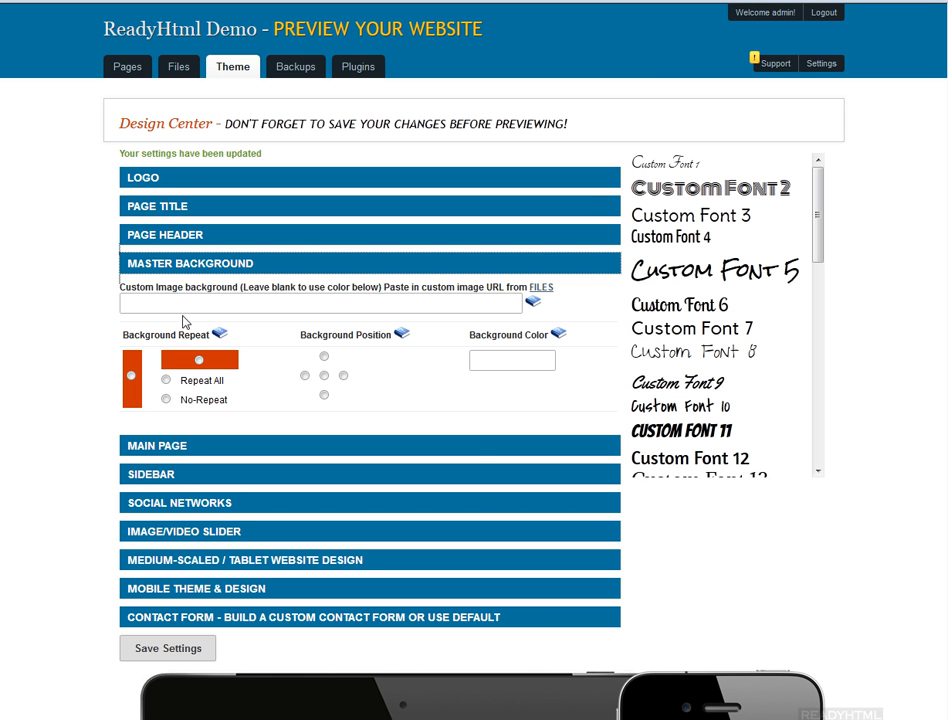
left_click(320, 305)
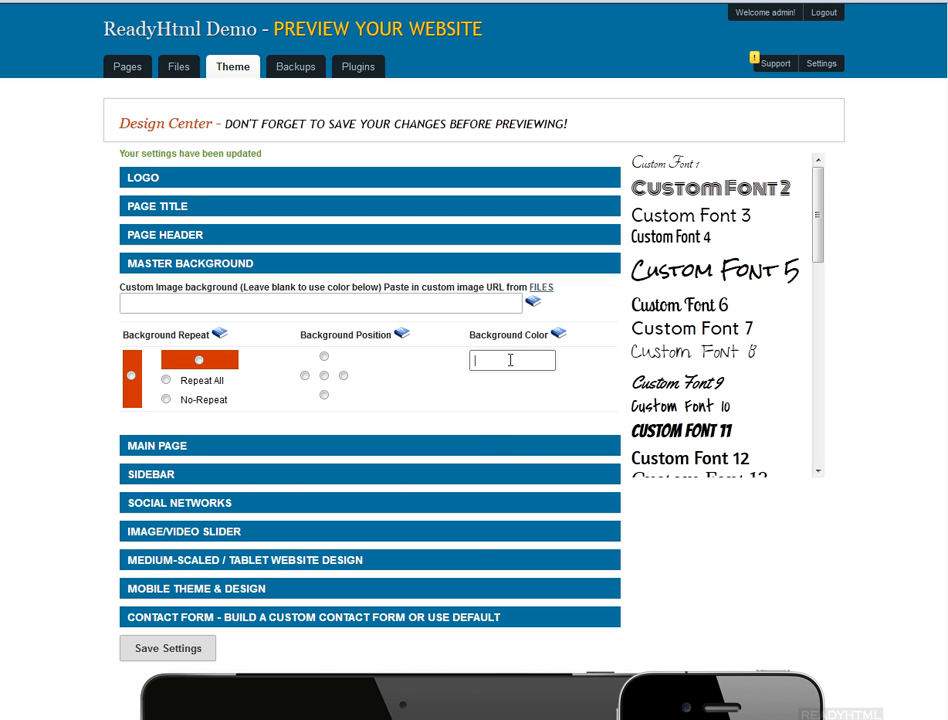
left_click(478, 359)
mouse_move(474, 444)
left_mouse_down()
mouse_move(499, 486)
mouse_move(485, 463)
left_mouse_up()
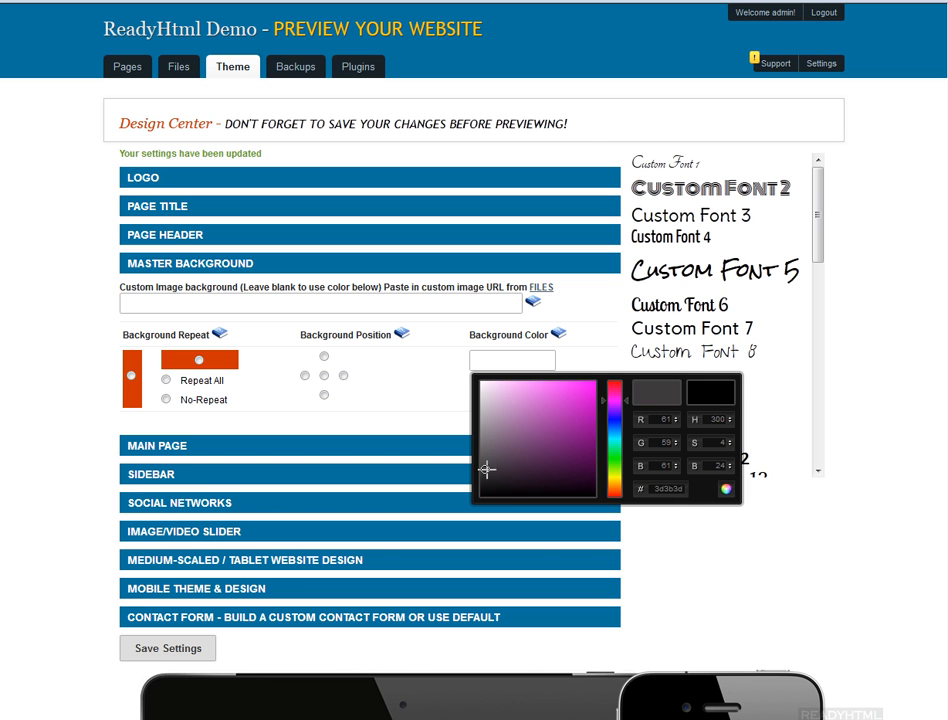
left_click(727, 490)
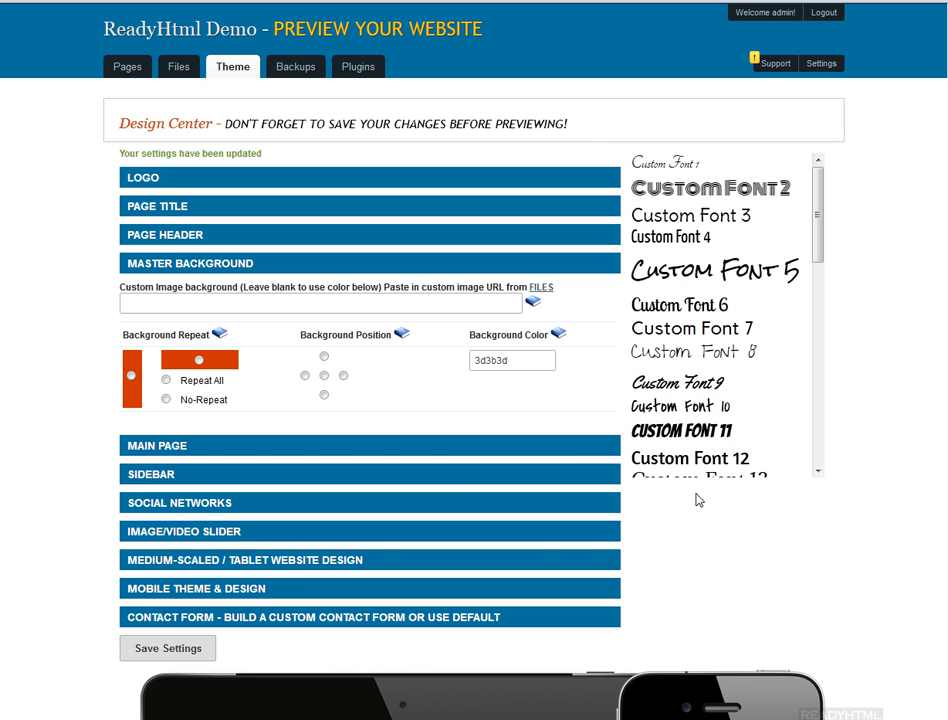
left_click(190, 651)
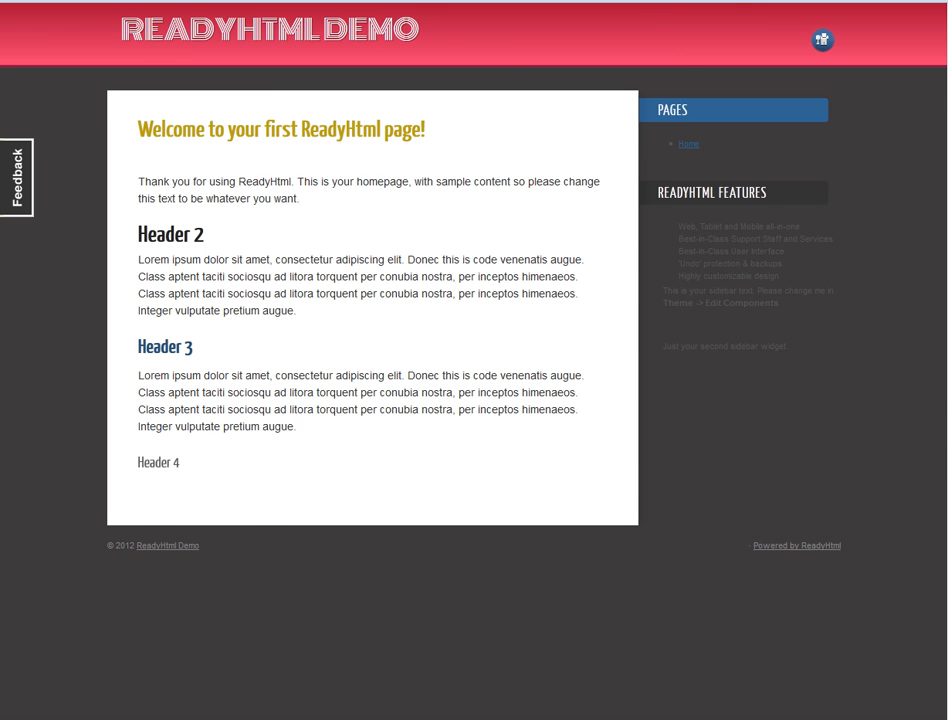
left_click(405, 1)
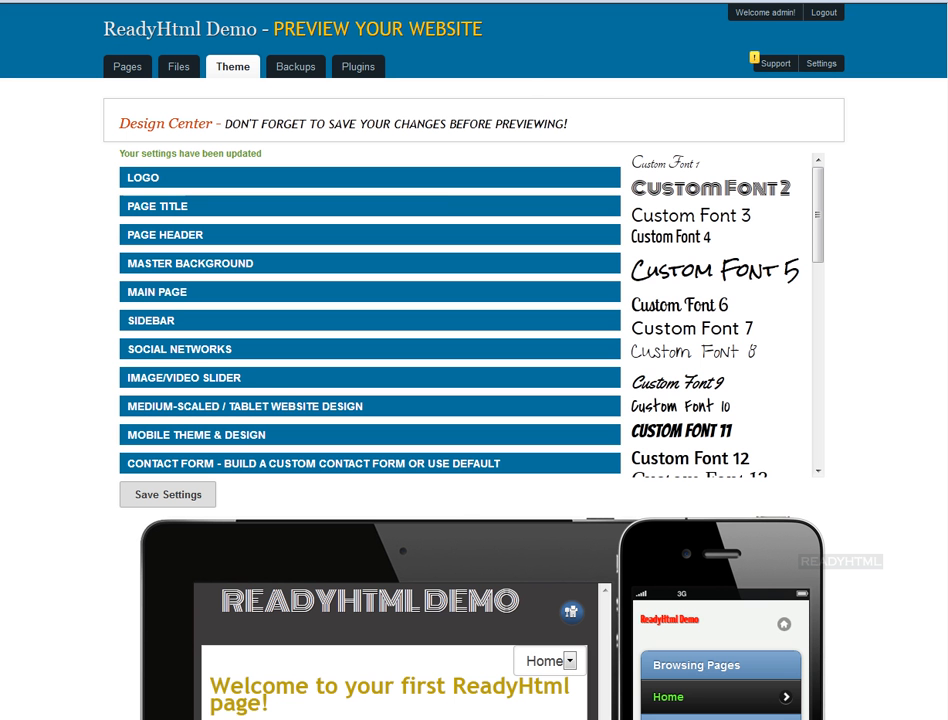
Hide the page header, save the settings and check the result on the live site
left_click(166, 241)
left_click(587, 288)
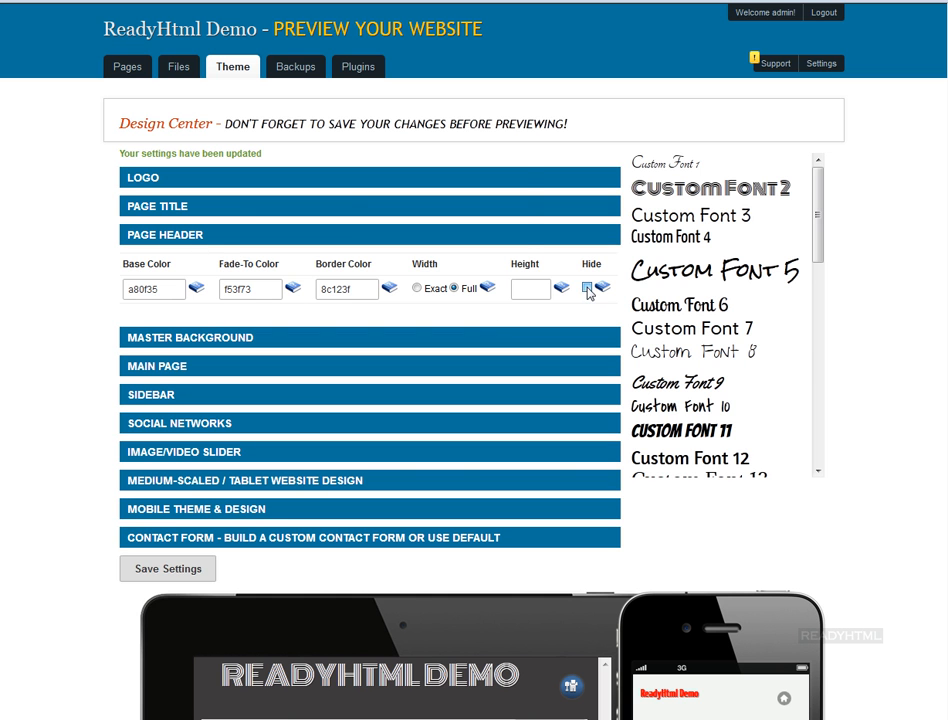
left_click(148, 563)
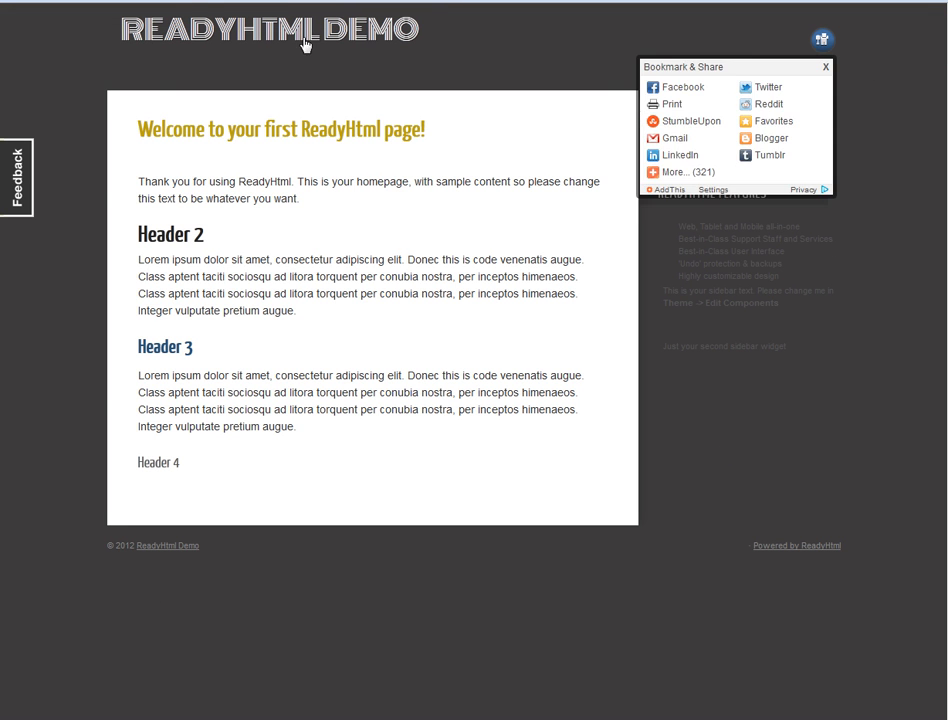
left_click(711, 1)
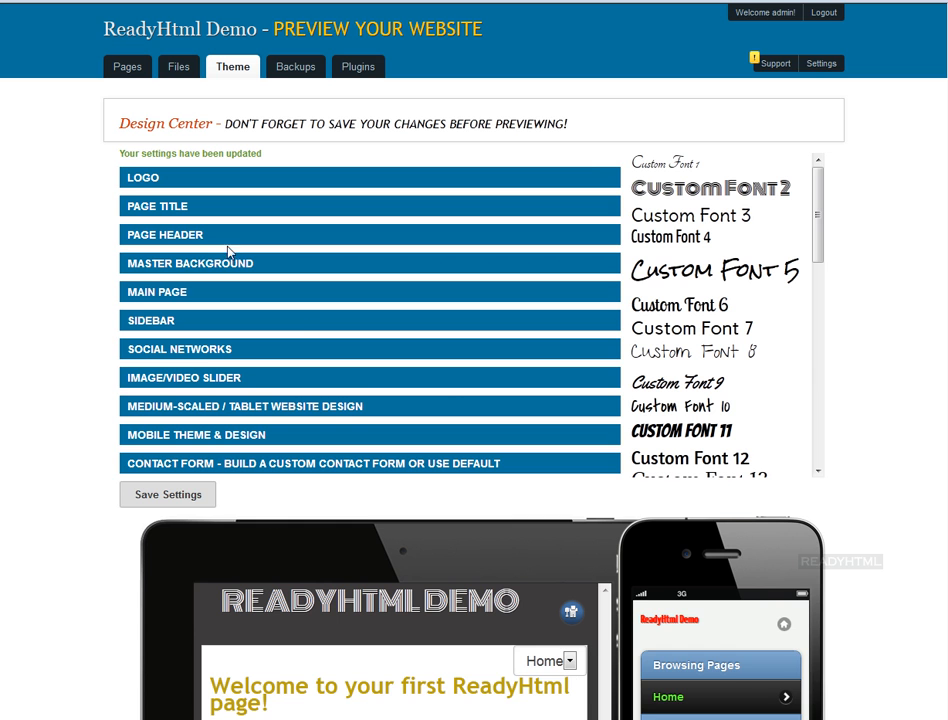
Unhide the page header, save the settings and check the live site again
left_click(190, 236)
left_click(586, 288)
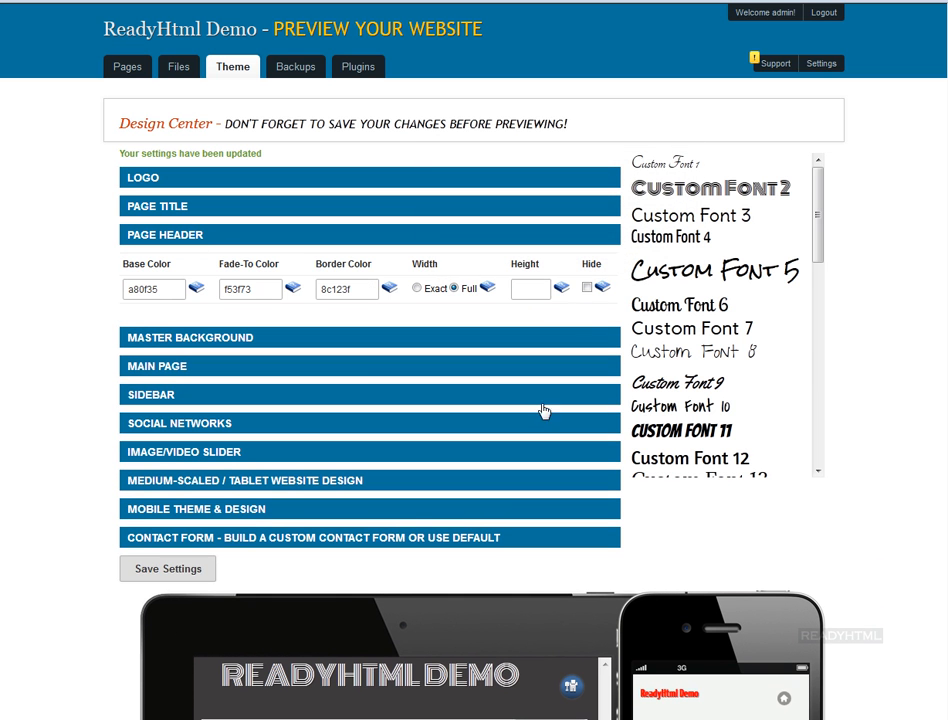
left_click(128, 569)
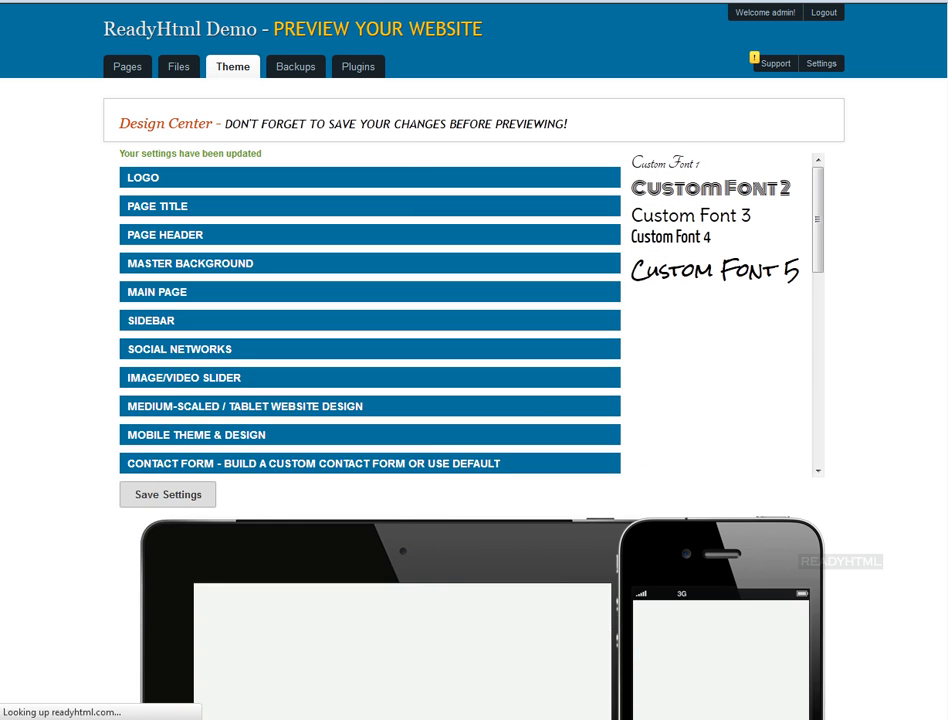
left_click(620, 1)
left_click(132, 49)
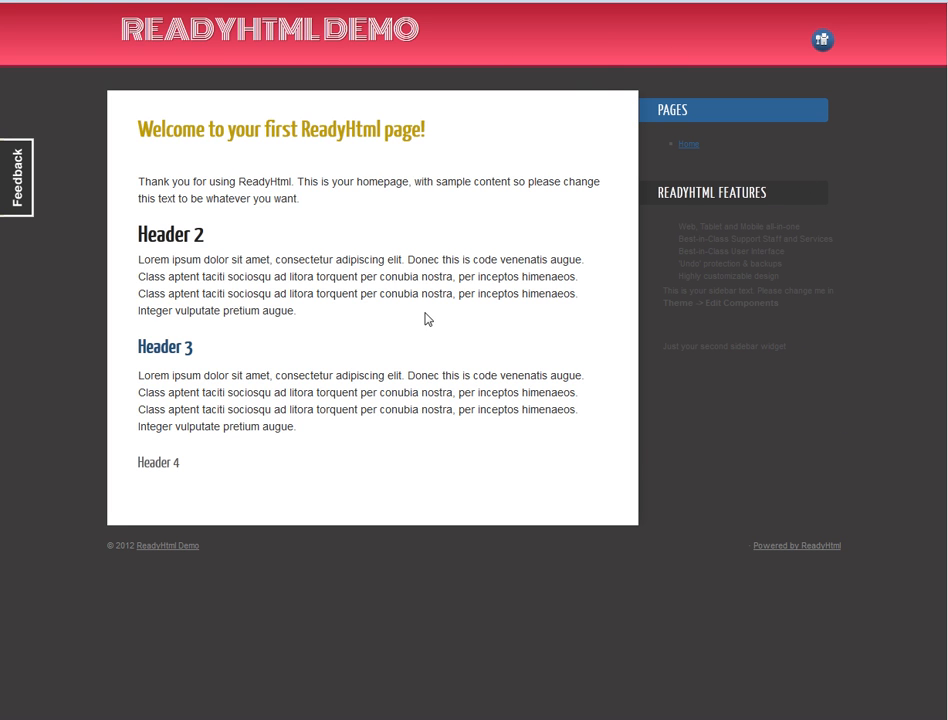
left_click(590, 1)
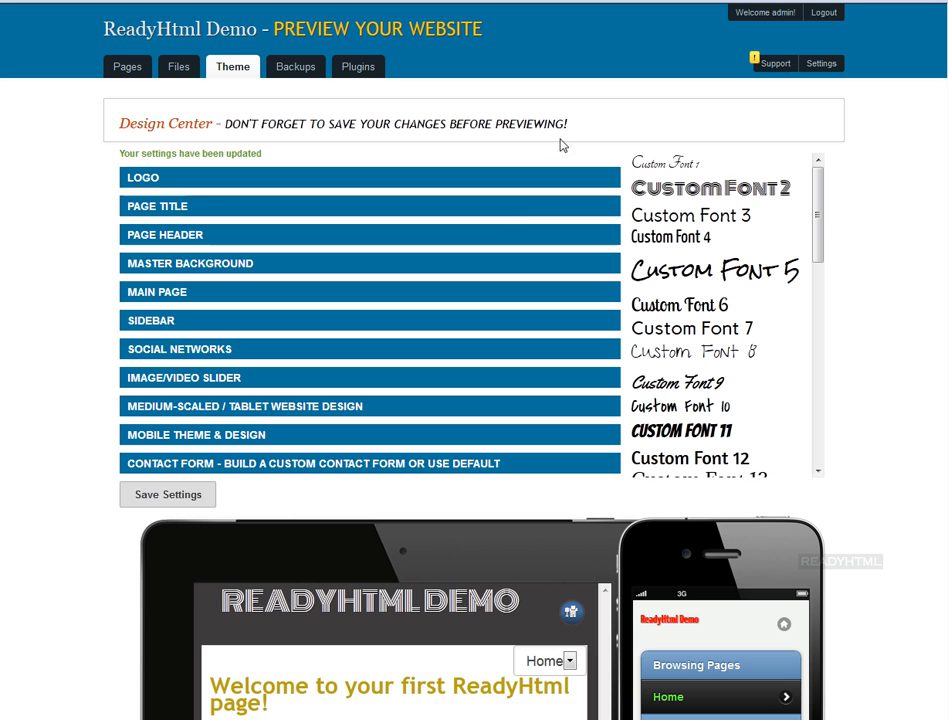
Clear the color value in the master background settings, leaving the custom image URL ready for entry
left_click(185, 263)
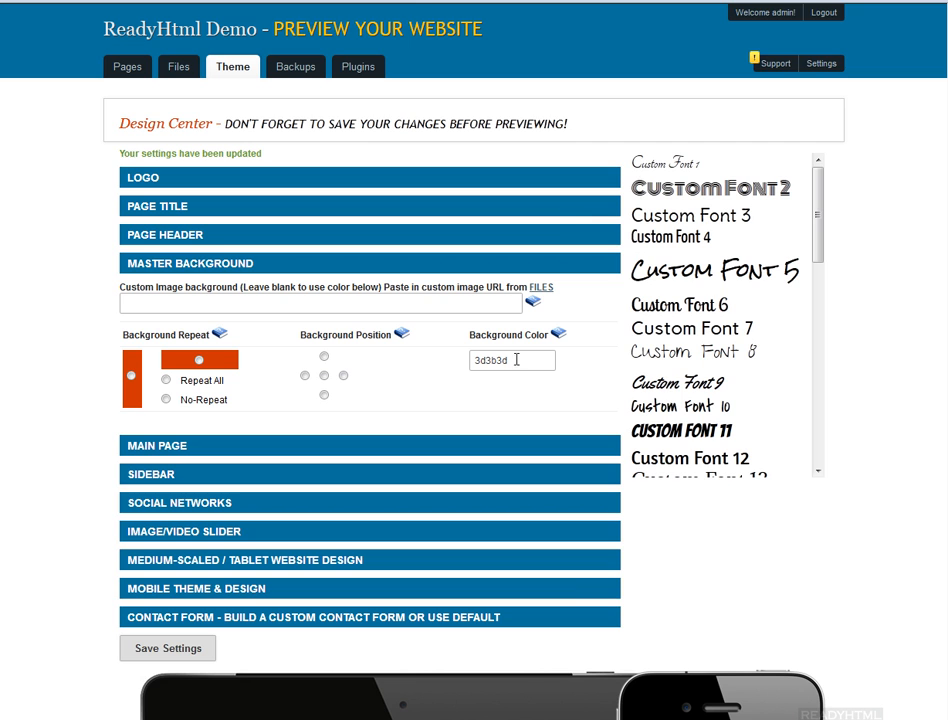
left_click(760, 1)
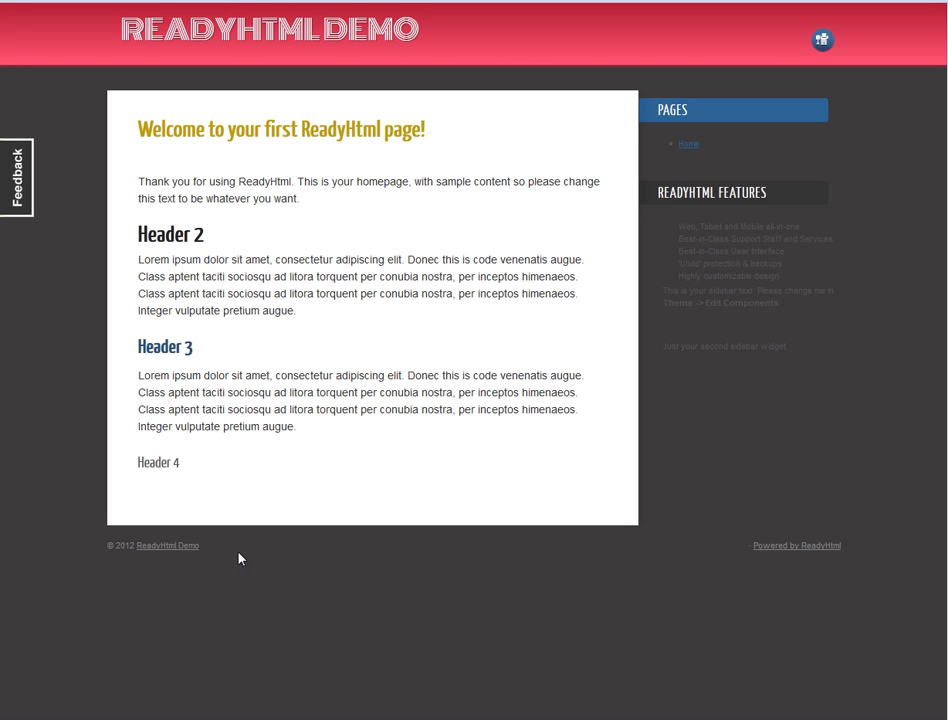
left_click(690, 1)
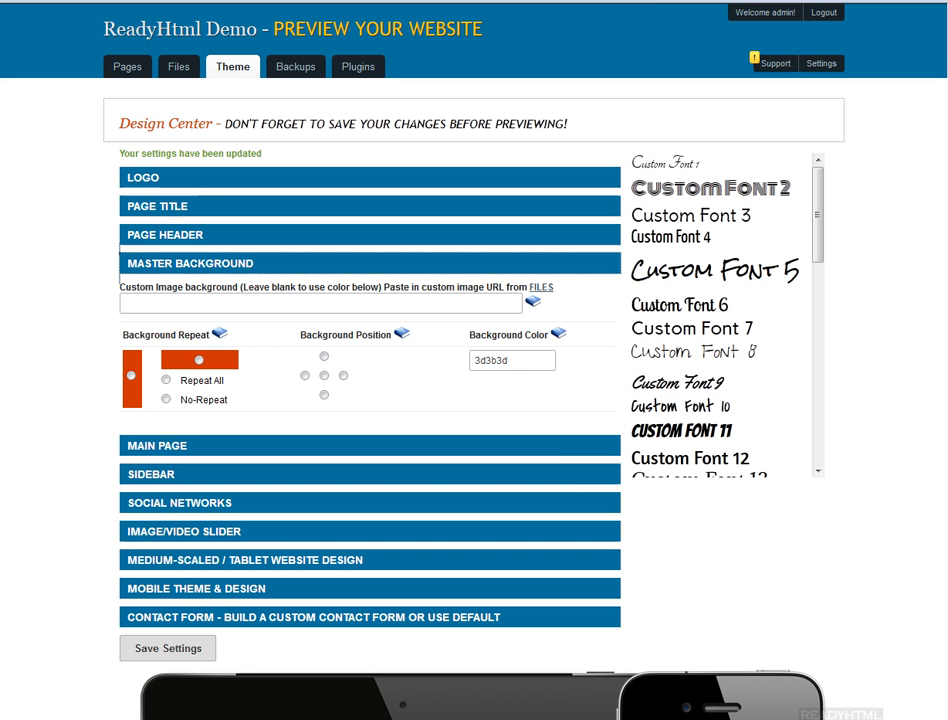
left_click_drag(535, 360, 455, 355)
key("BackSpace")
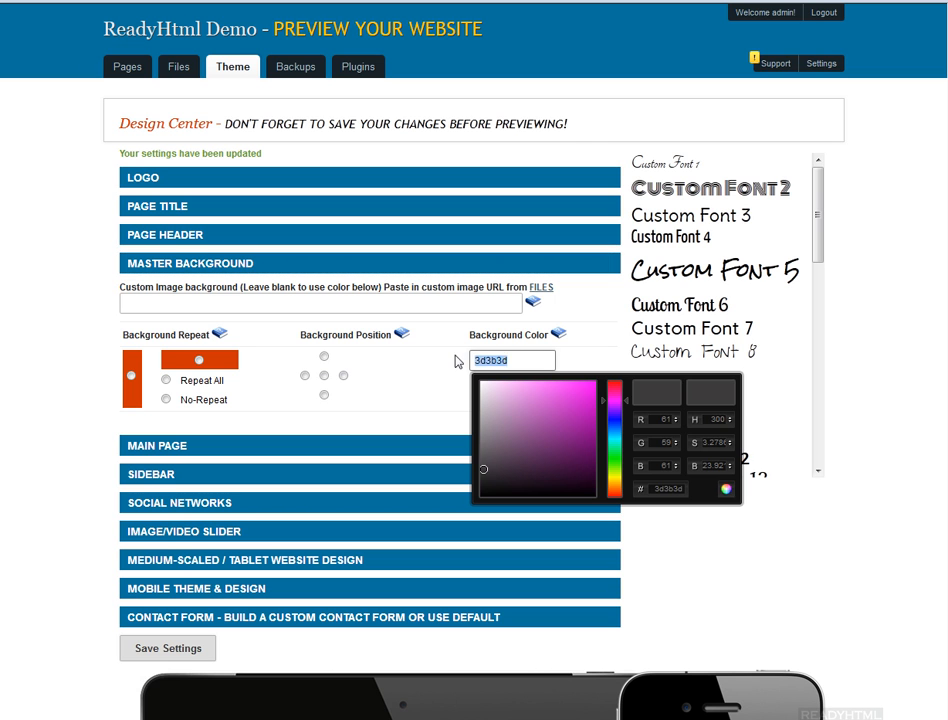
left_click(432, 306)
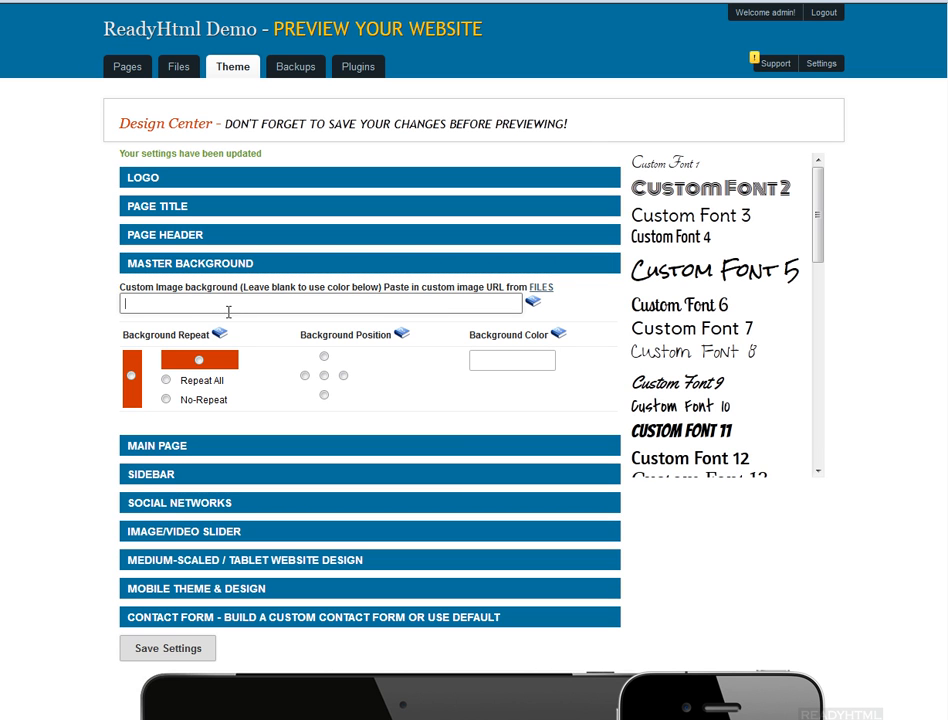
Open backgrounds1.jpg from the creatives folder of the uploaded files and copy its original image link
mouse_move(533, 303)
mouse_move(402, 336)
mouse_move(220, 337)
left_click(542, 288)
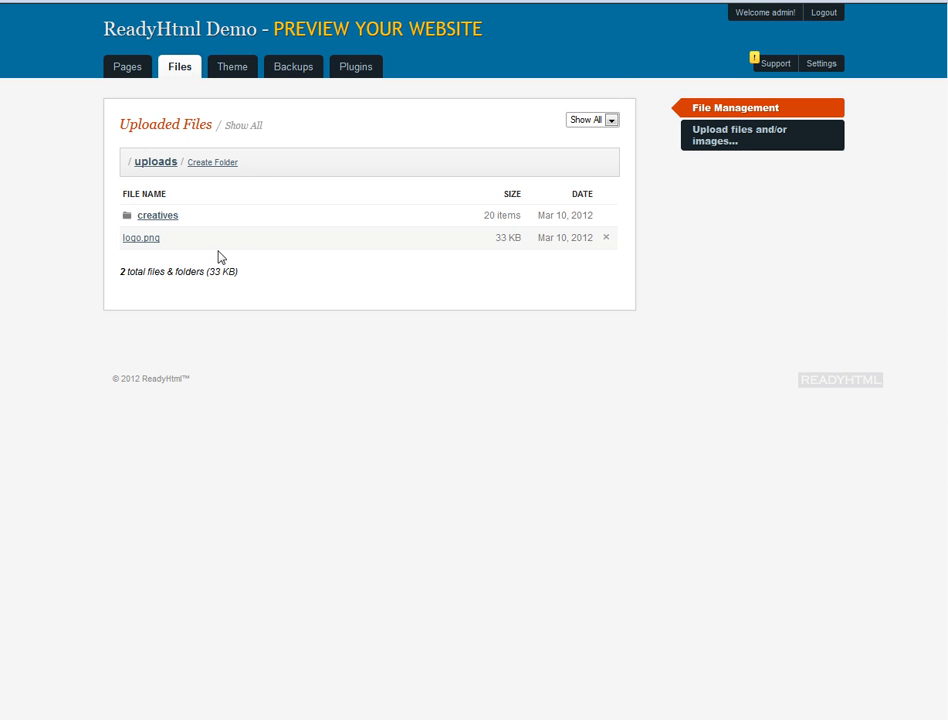
left_click(159, 218)
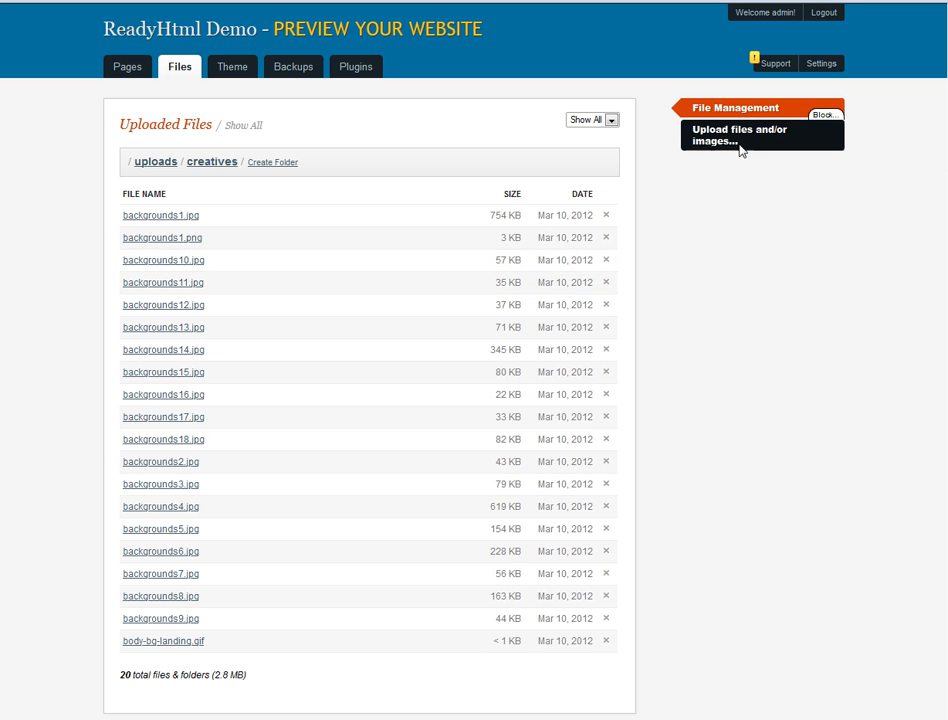
left_click(152, 217)
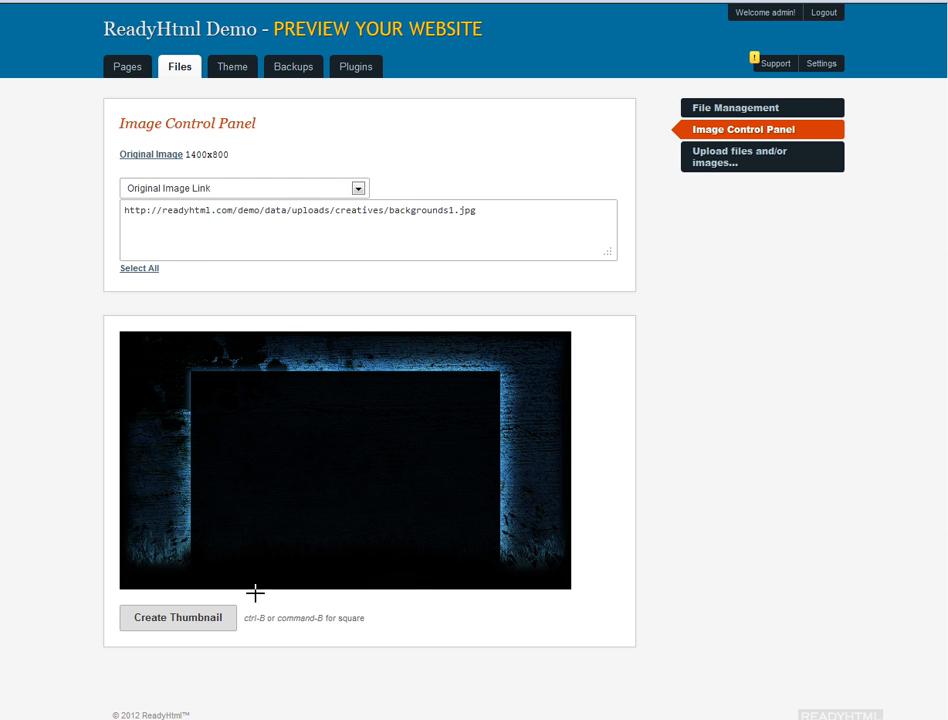
left_click_drag(434, 206, 82, 201)
left_click(787, 206)
left_click_drag(478, 211, 116, 212)
key("ctrl+c")
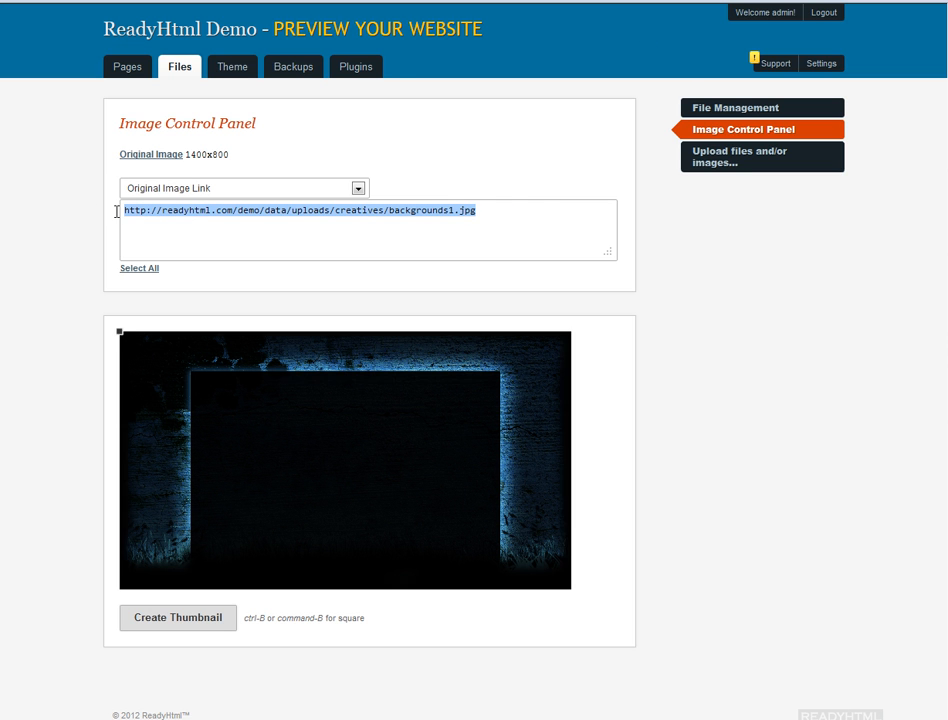
left_click(267, 243)
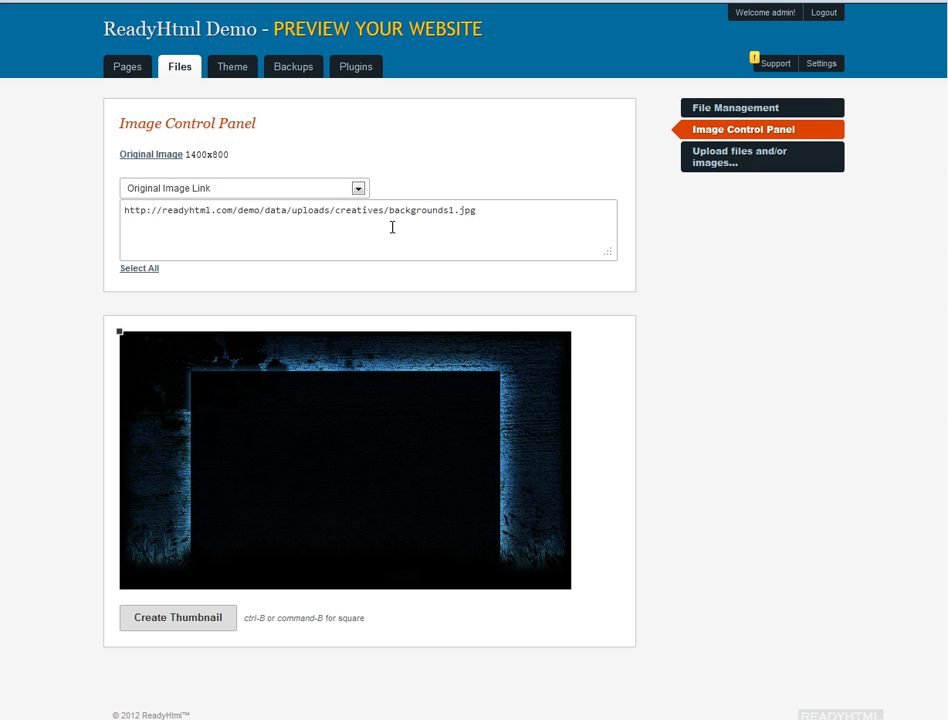
left_click_drag(497, 218, 200, 212)
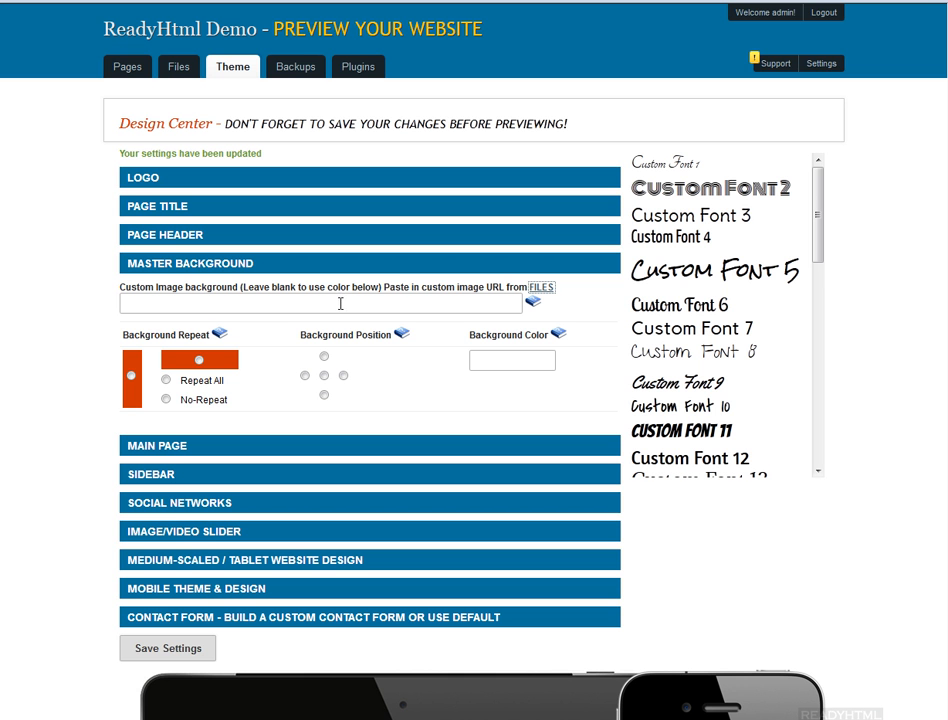
Paste the backgrounds1.jpg link as the custom background image, with No-Repeat and bottom position, and save the settings
left_click(341, 302)
key("ctrl+v")
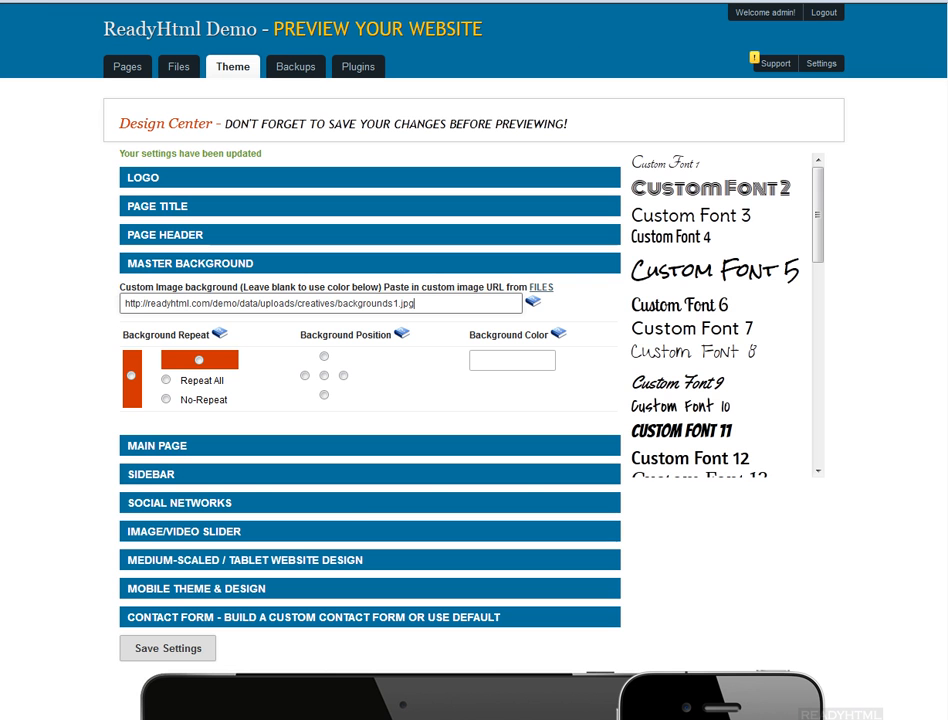
left_click(166, 400)
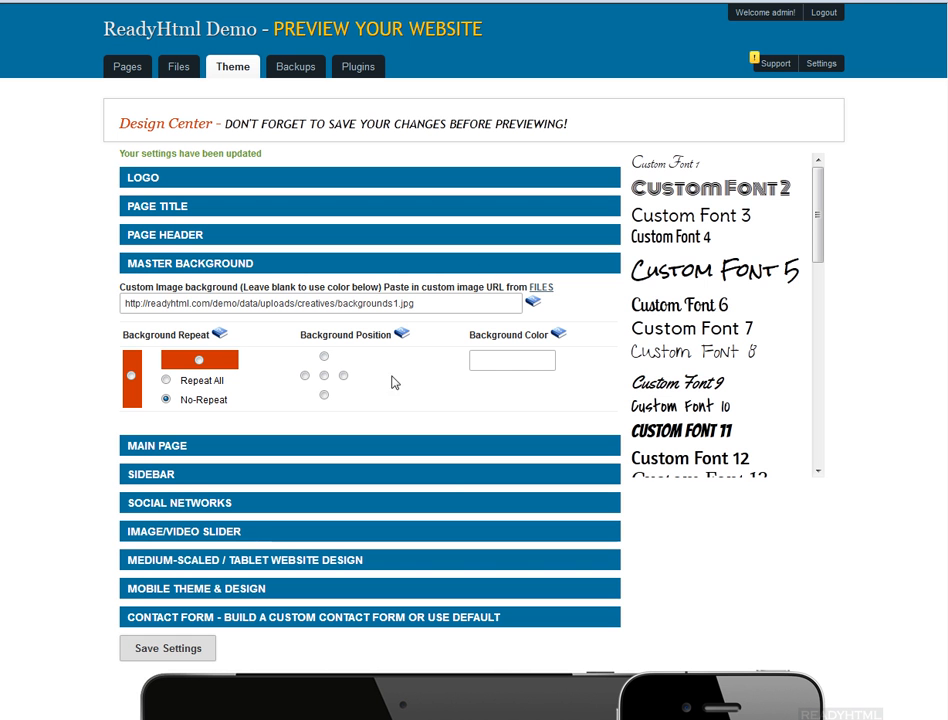
left_click(324, 396)
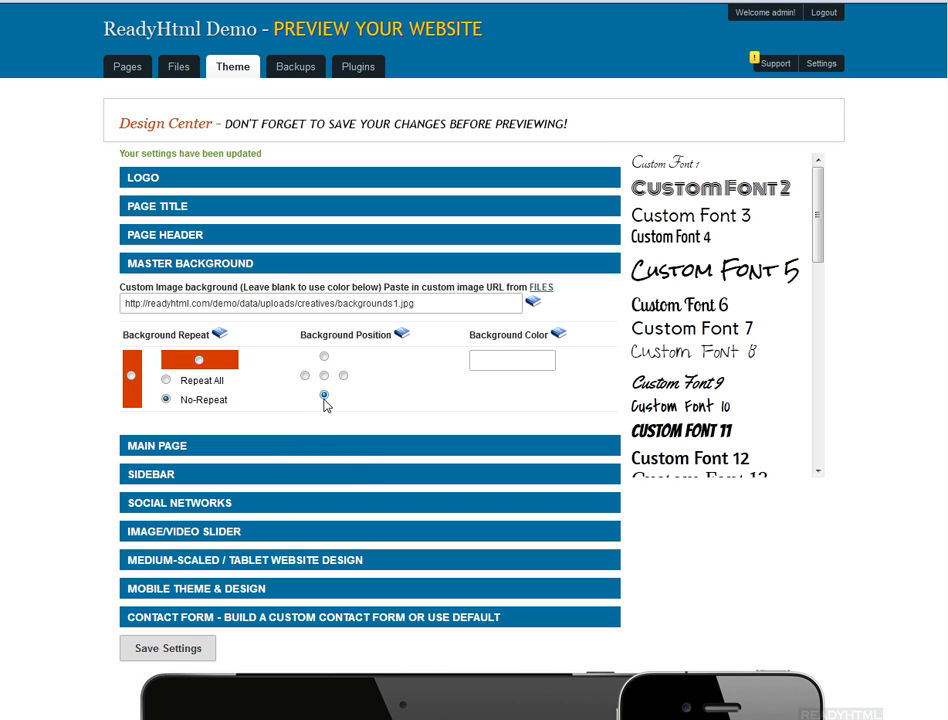
left_click(137, 651)
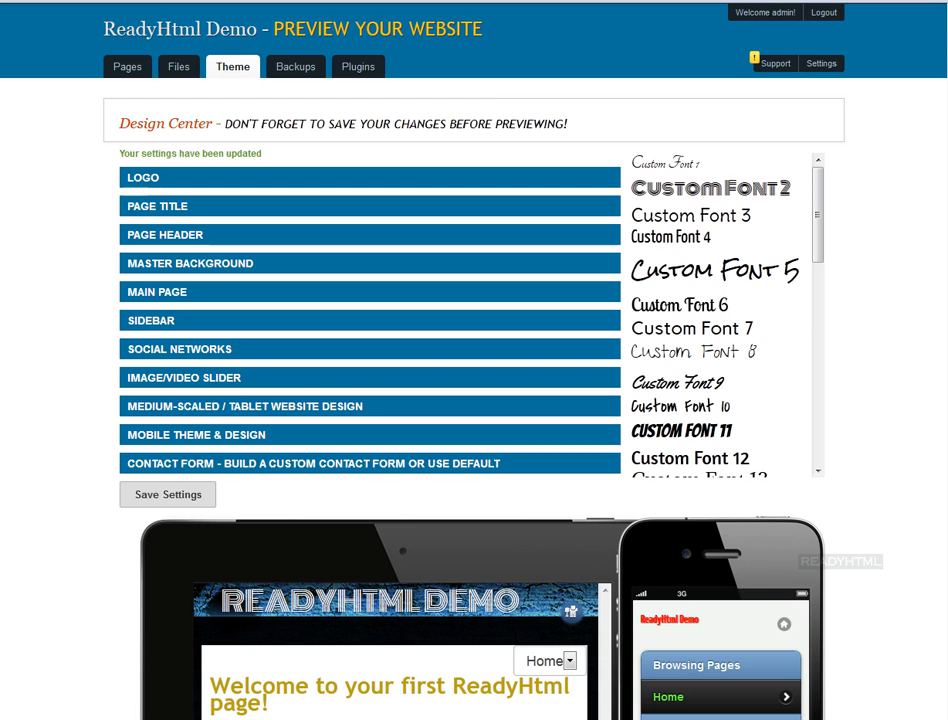
Try to set the master background color to black, save the settings and preview the website
left_click(187, 266)
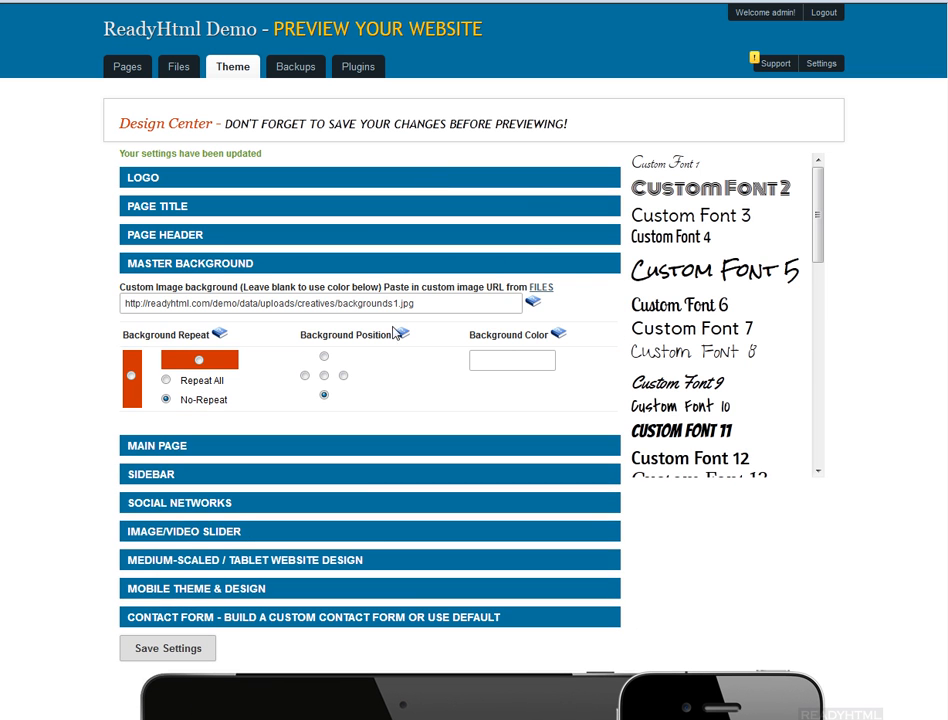
left_click(498, 362)
left_click_drag(537, 450, 476, 514)
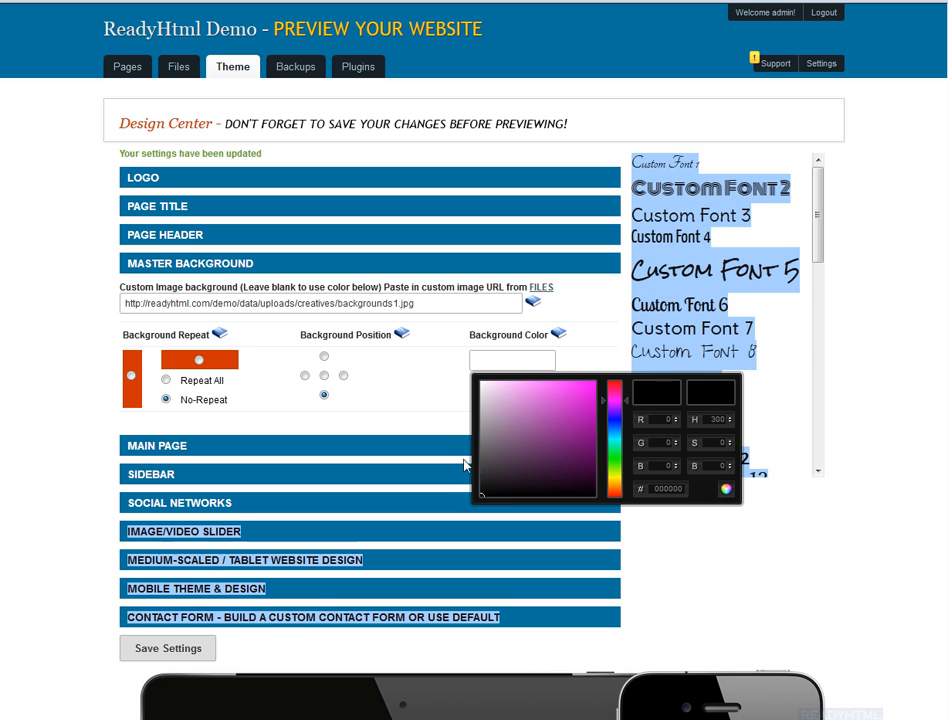
left_click(181, 647)
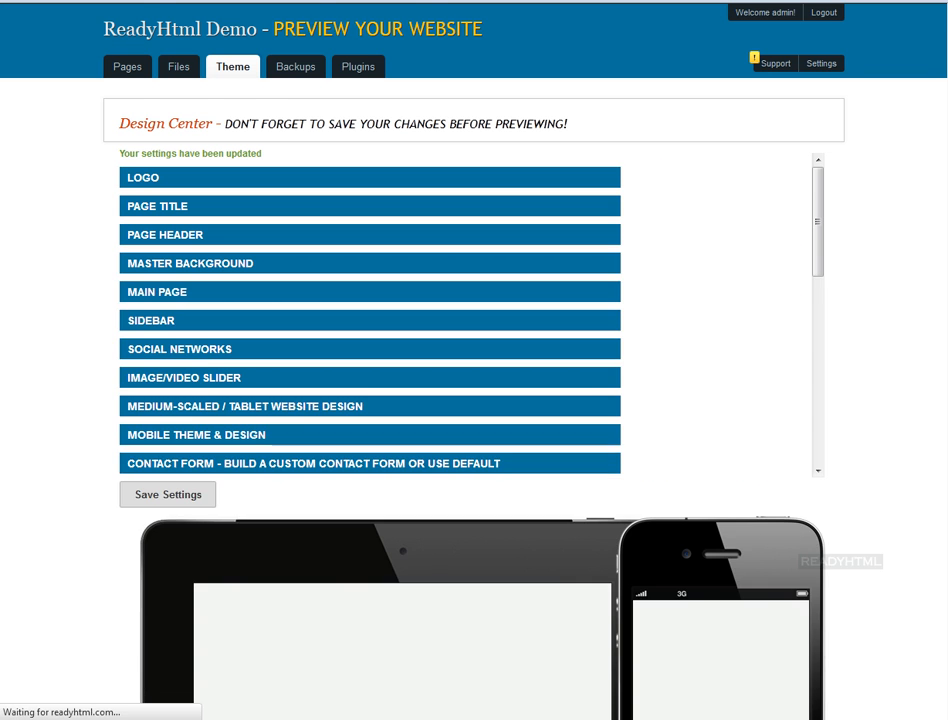
key("ctrl+Tab")
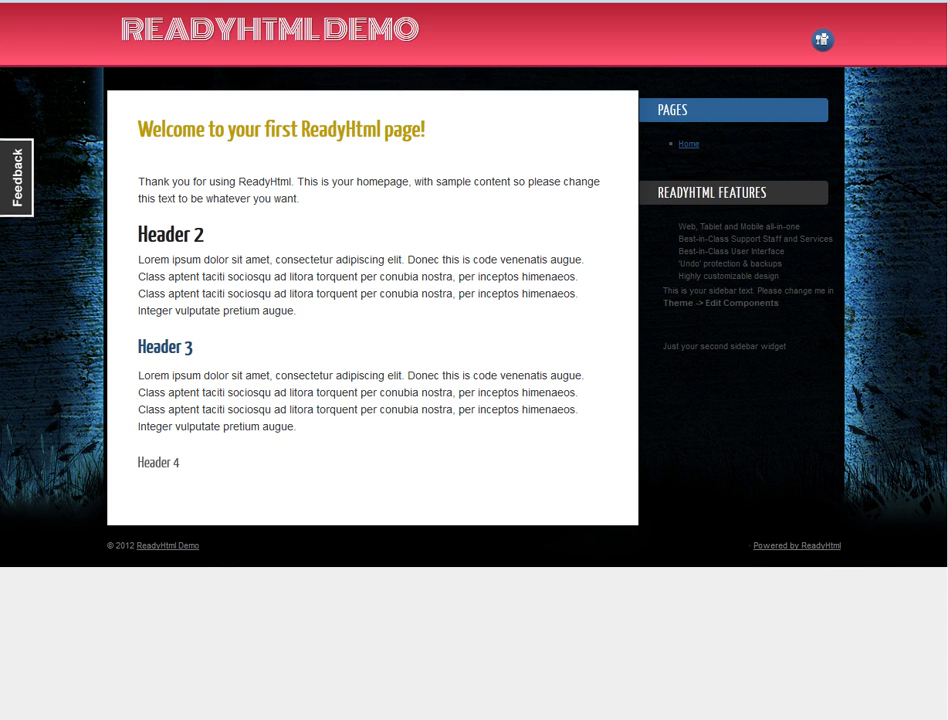
key("ctrl+Tab")
Set the master background color to 000000 and apply it from the color picker
left_click(256, 268)
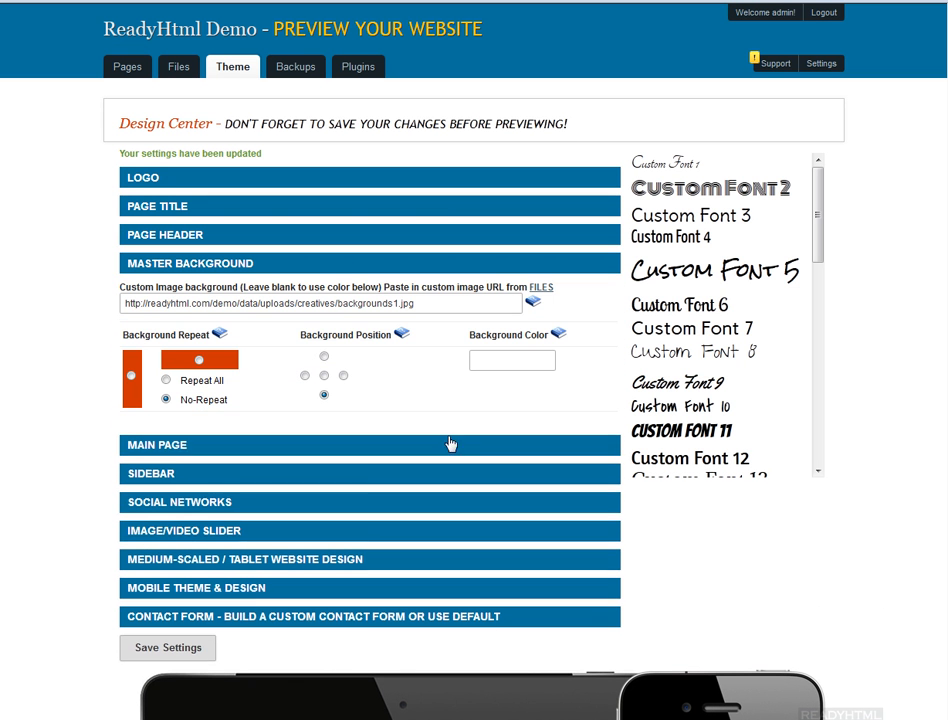
left_click(545, 360)
left_click_drag(548, 440, 476, 499)
left_click(726, 489)
left_click(519, 356)
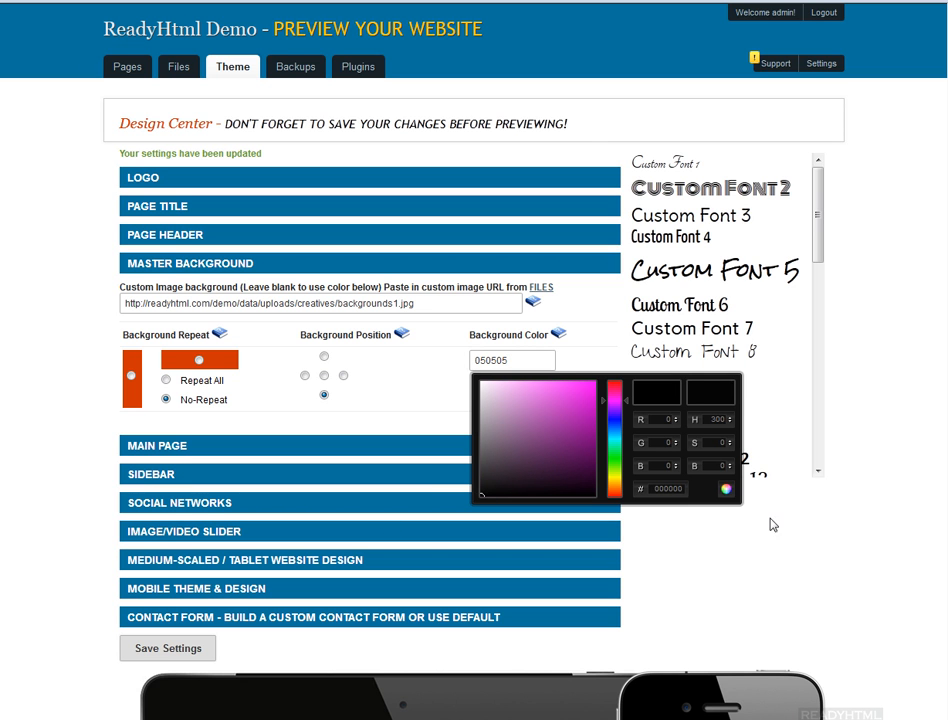
left_click(726, 489)
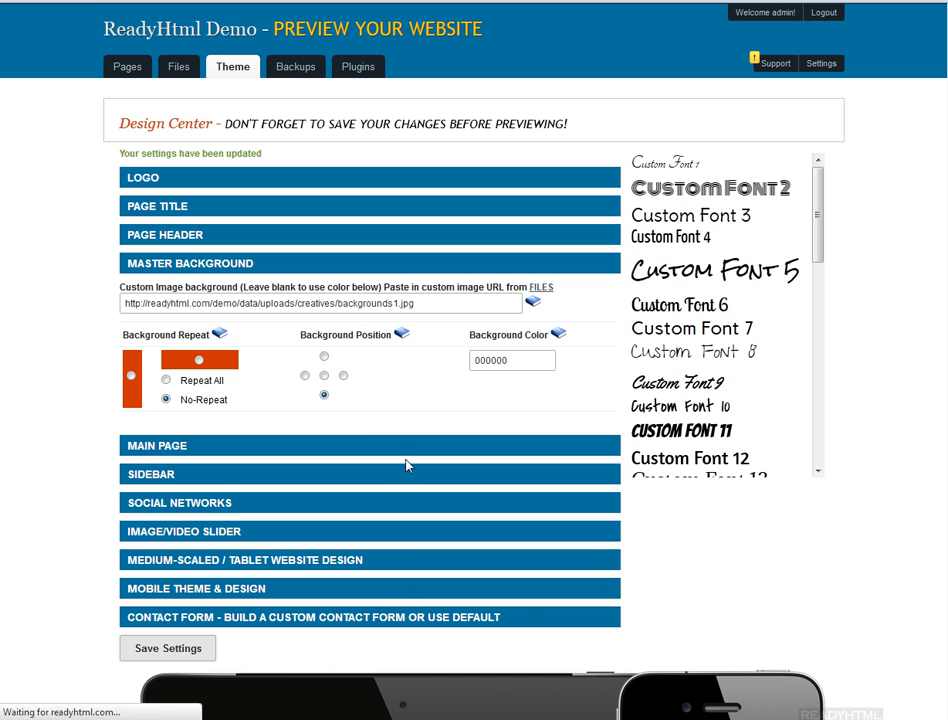
Hide the page header and save the settings
left_click(243, 266)
left_click(228, 267)
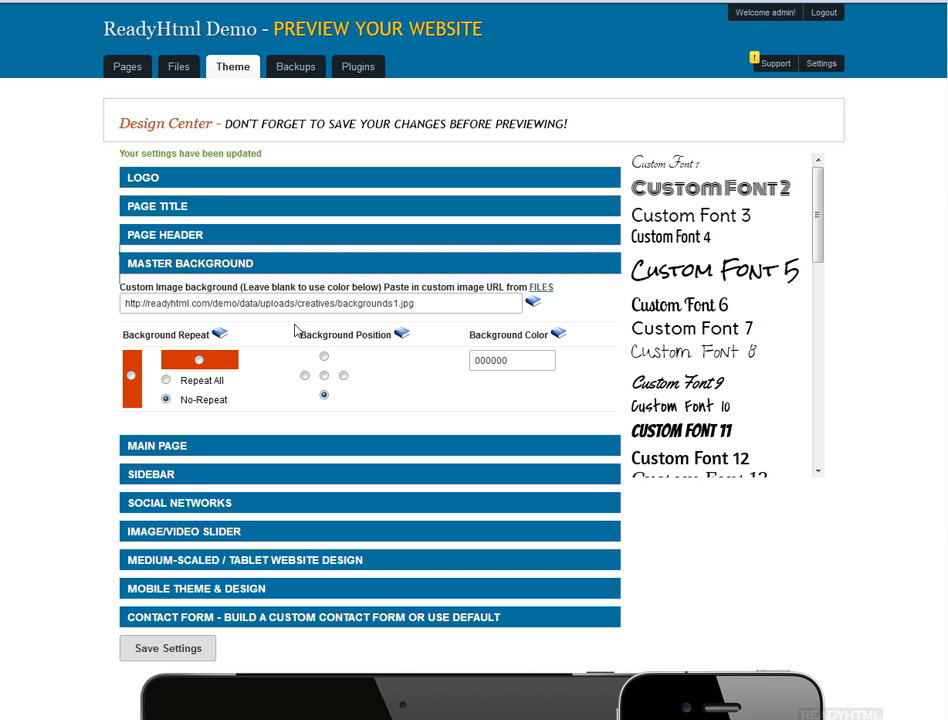
left_click(182, 248)
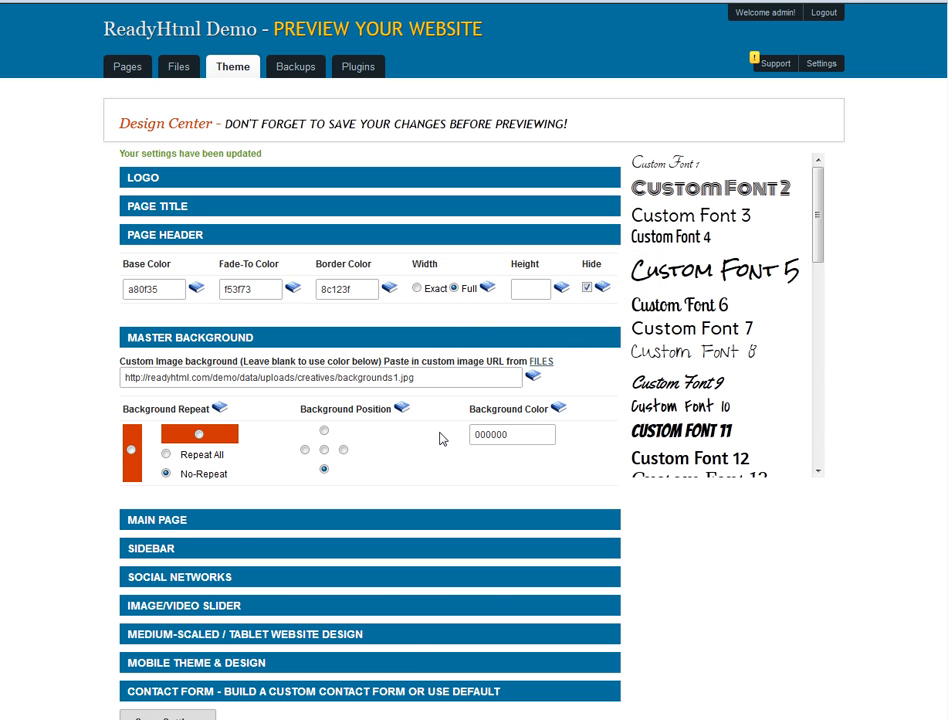
scroll(110, 516, "down", 3)
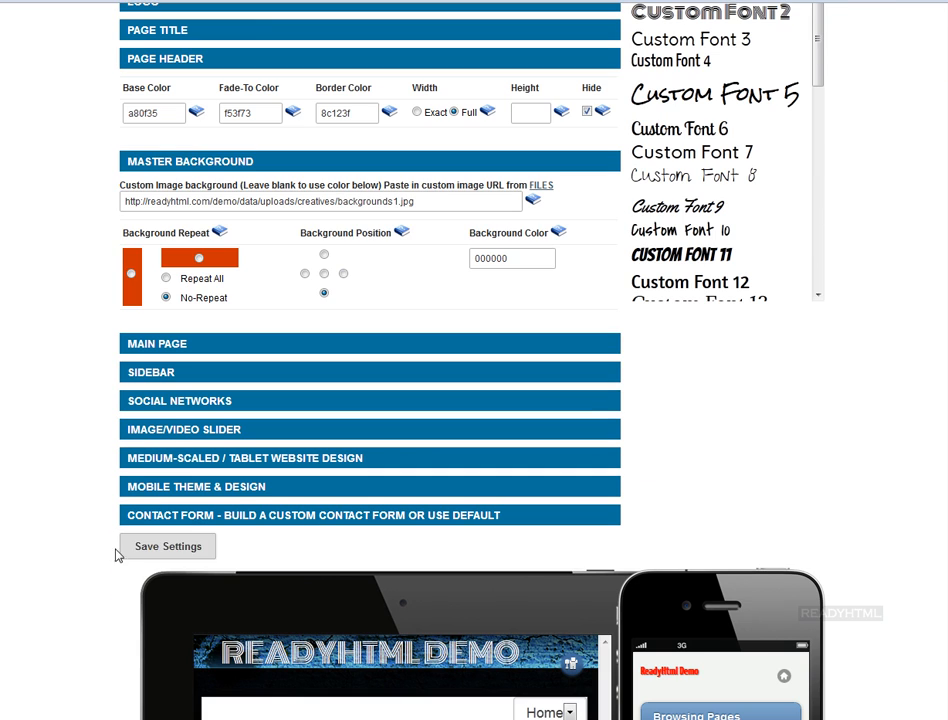
left_click(184, 550)
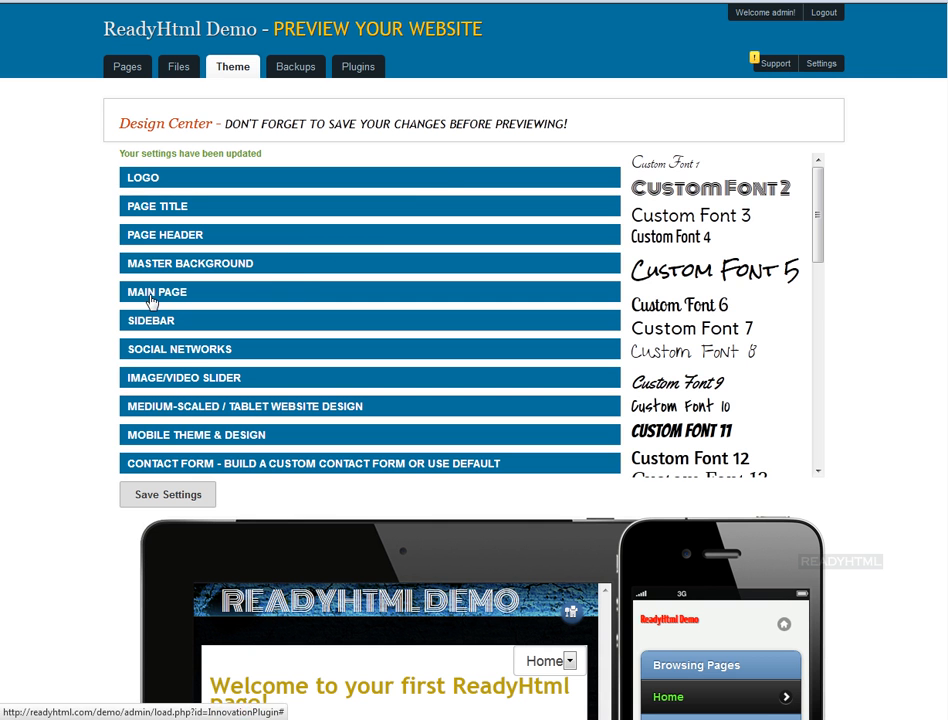
Set the main page's vertical position to -50, save the settings and preview the website
left_click(153, 301)
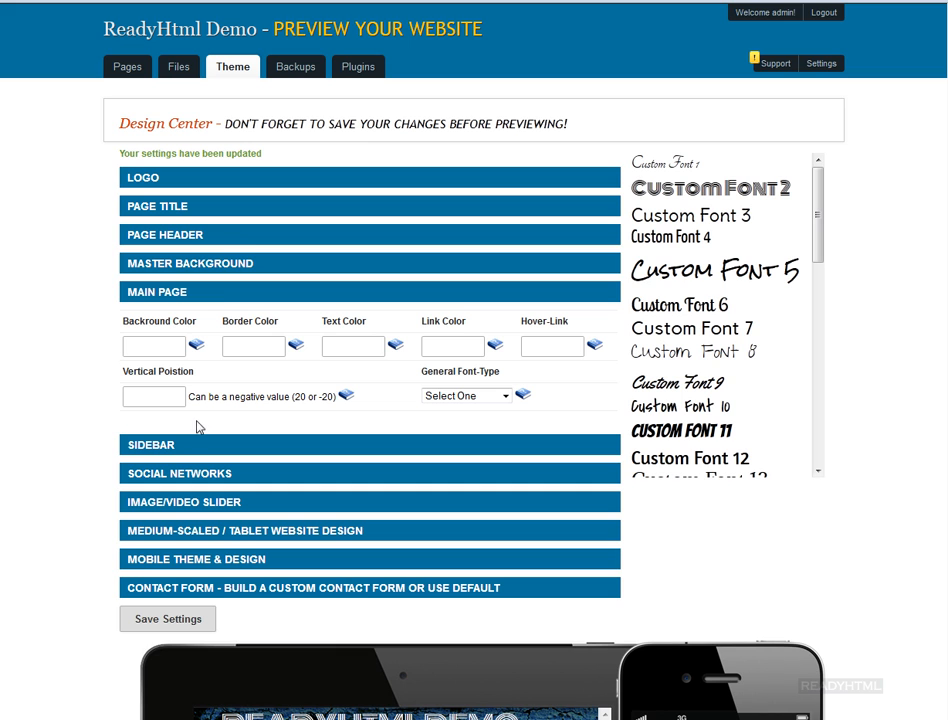
left_click(164, 398)
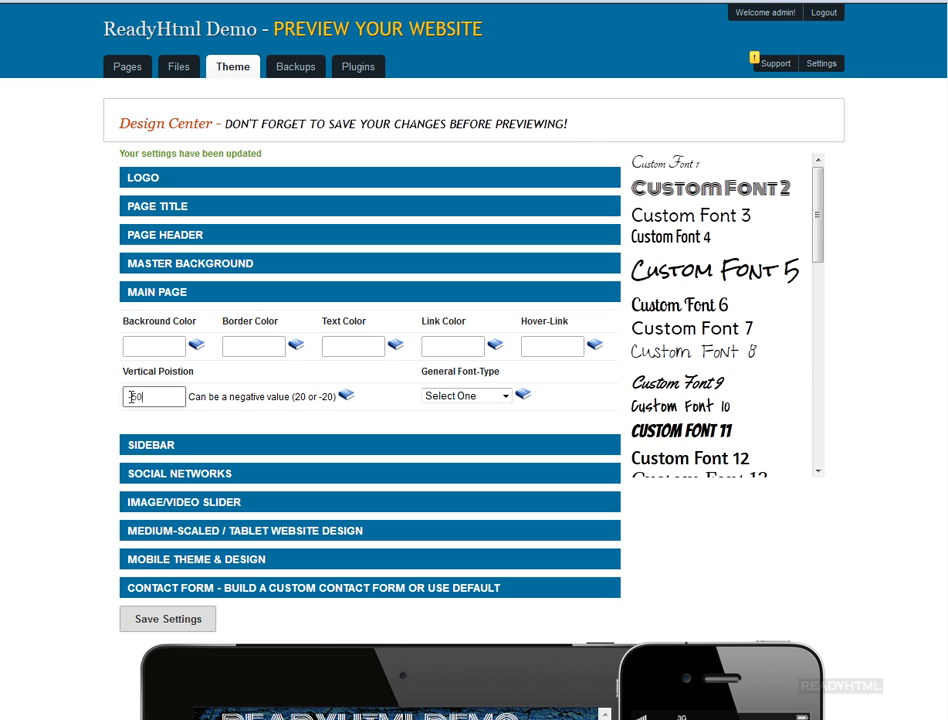
left_click_drag(145, 398, 132, 398)
double_click(300, 398)
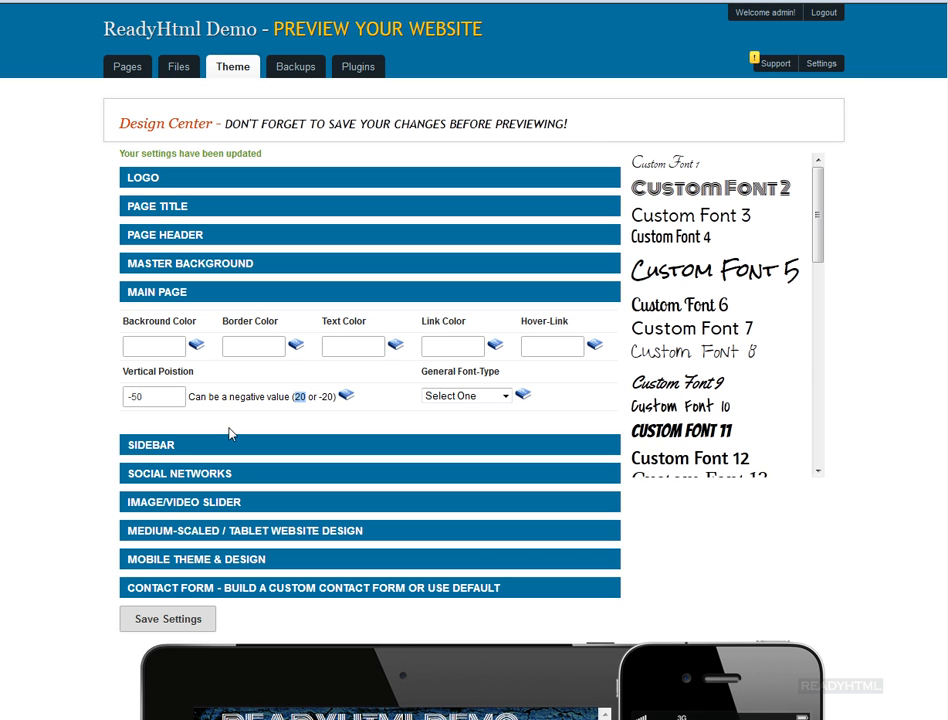
mouse_move(347, 403)
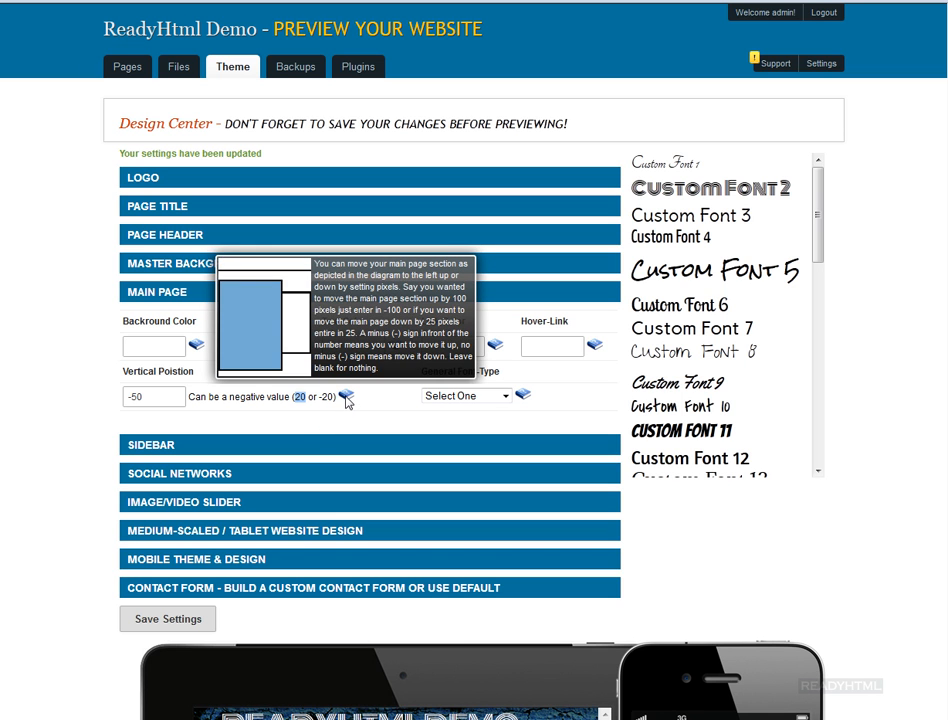
left_click_drag(254, 418, 251, 418)
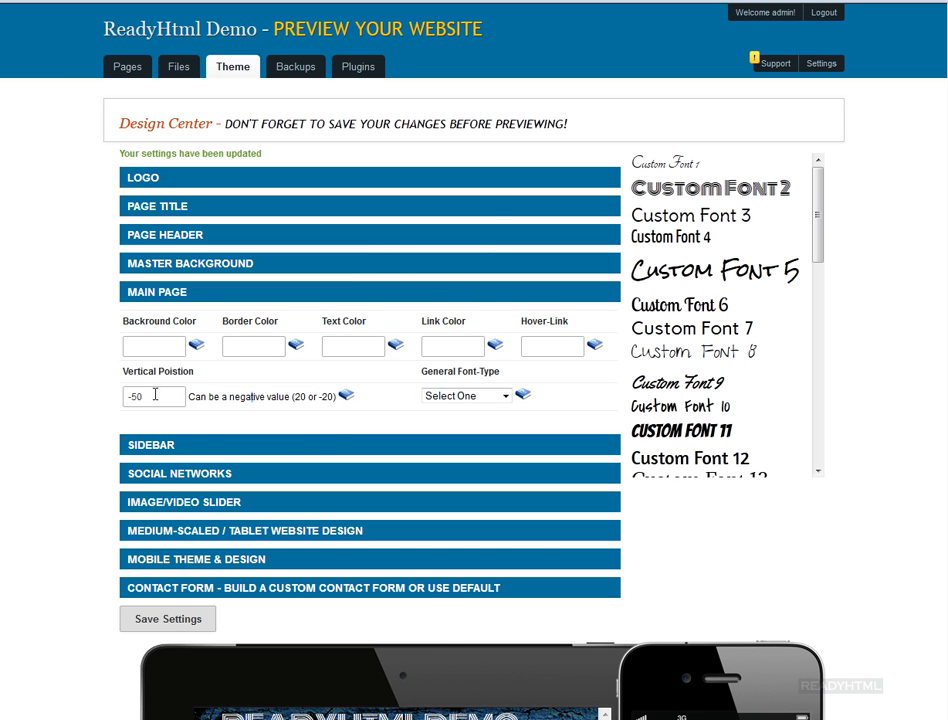
left_click(181, 621)
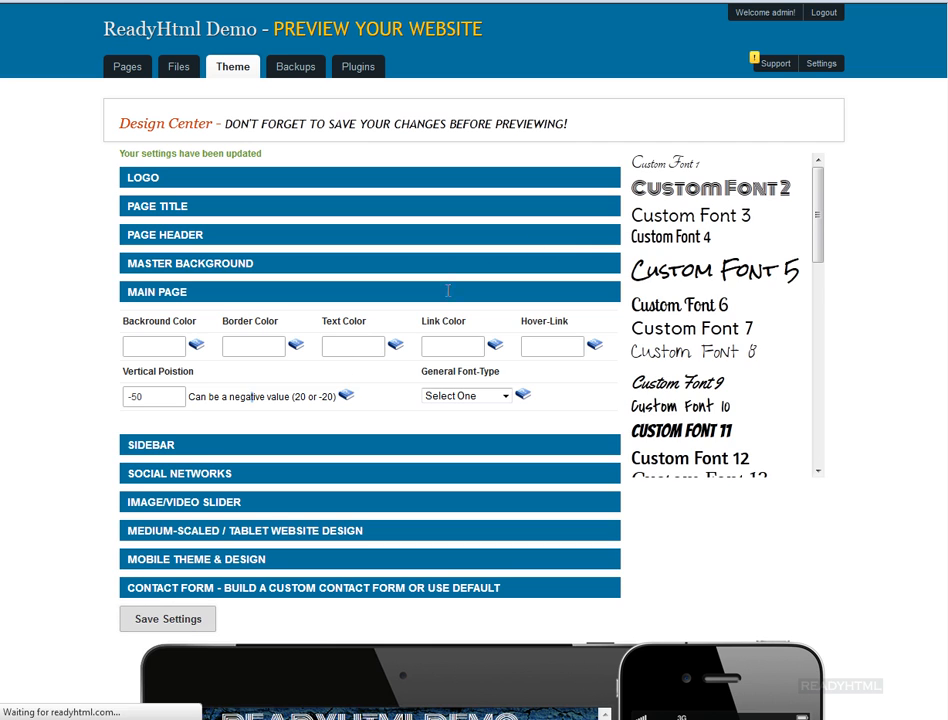
left_click(720, 1)
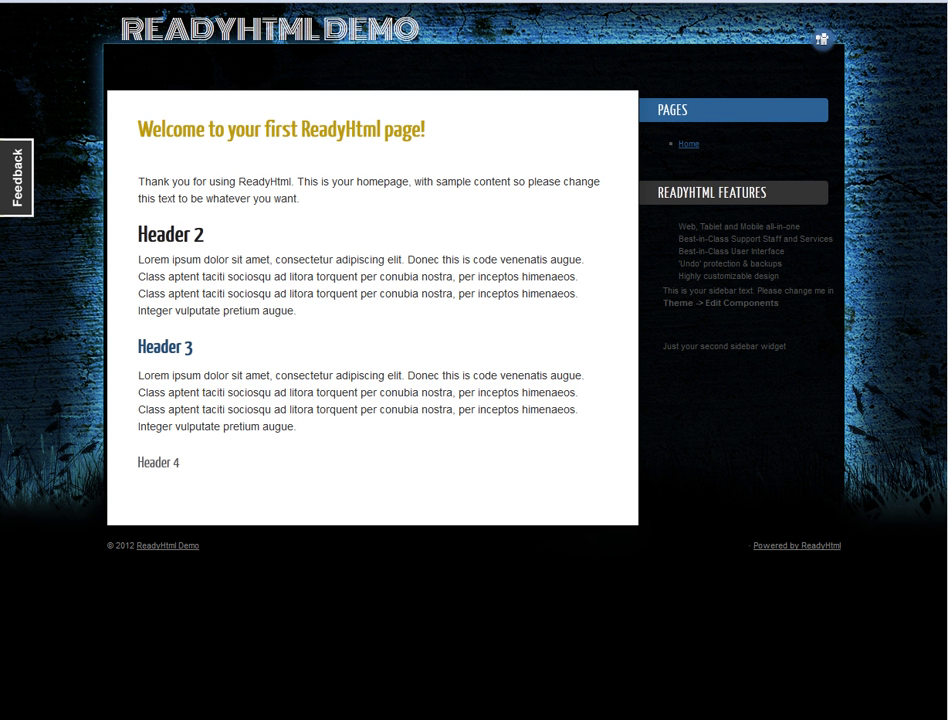
scroll(573, 550, "down", 1)
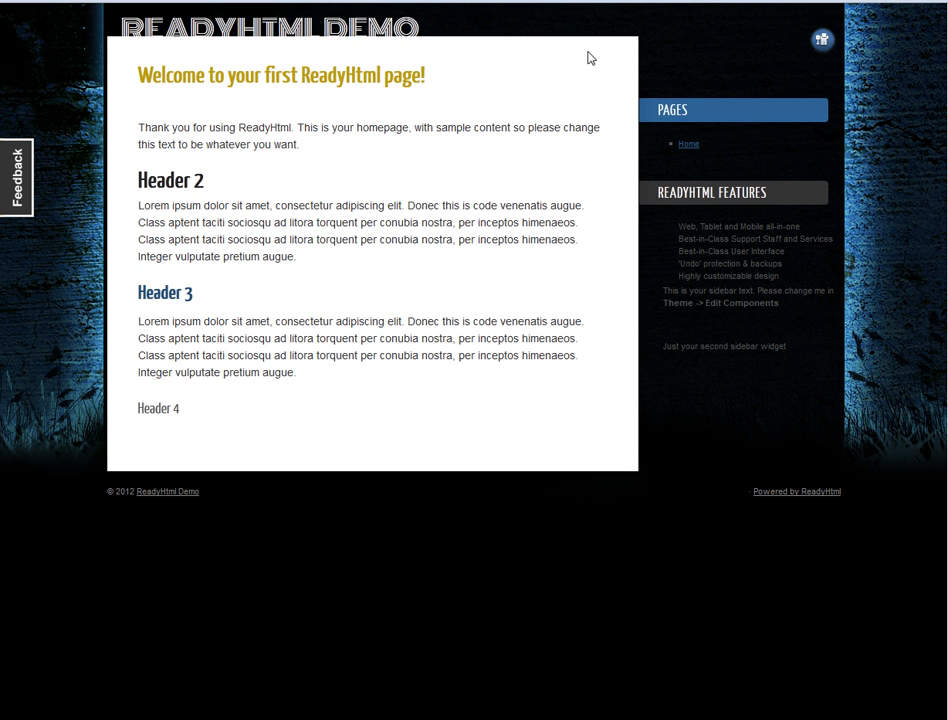
left_click(600, 1)
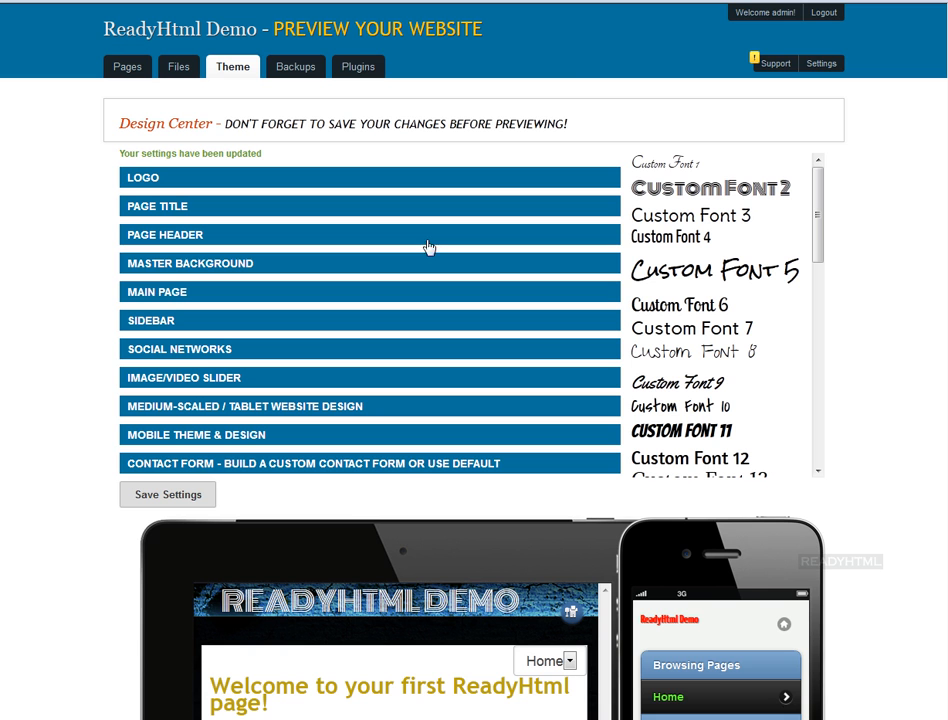
Clear the main page's vertical position value
left_click(163, 294)
left_click_drag(176, 393, 87, 395)
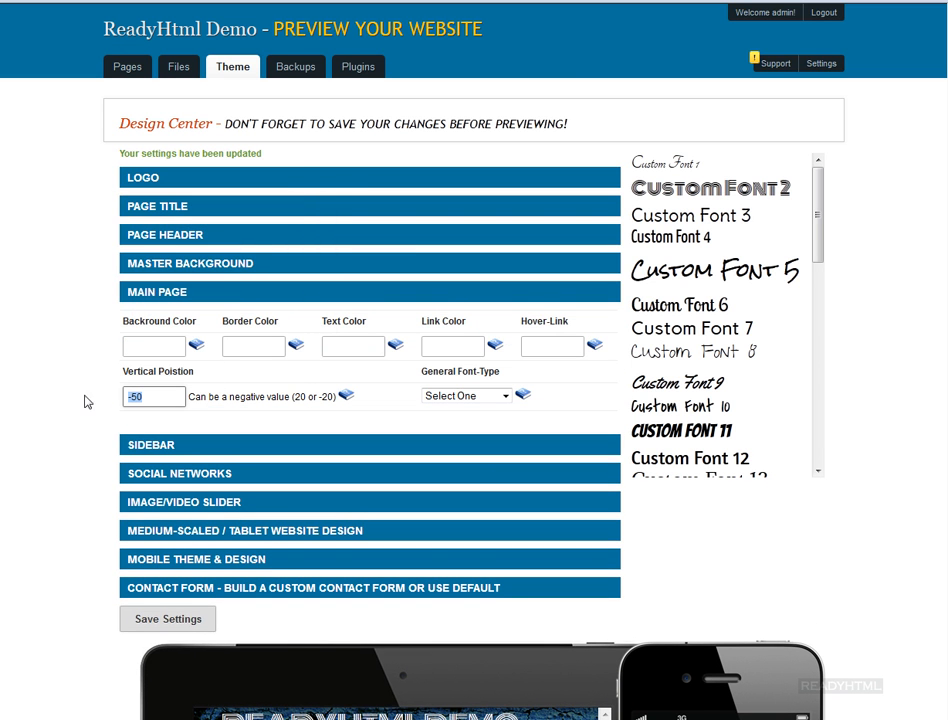
key("BackSpace")
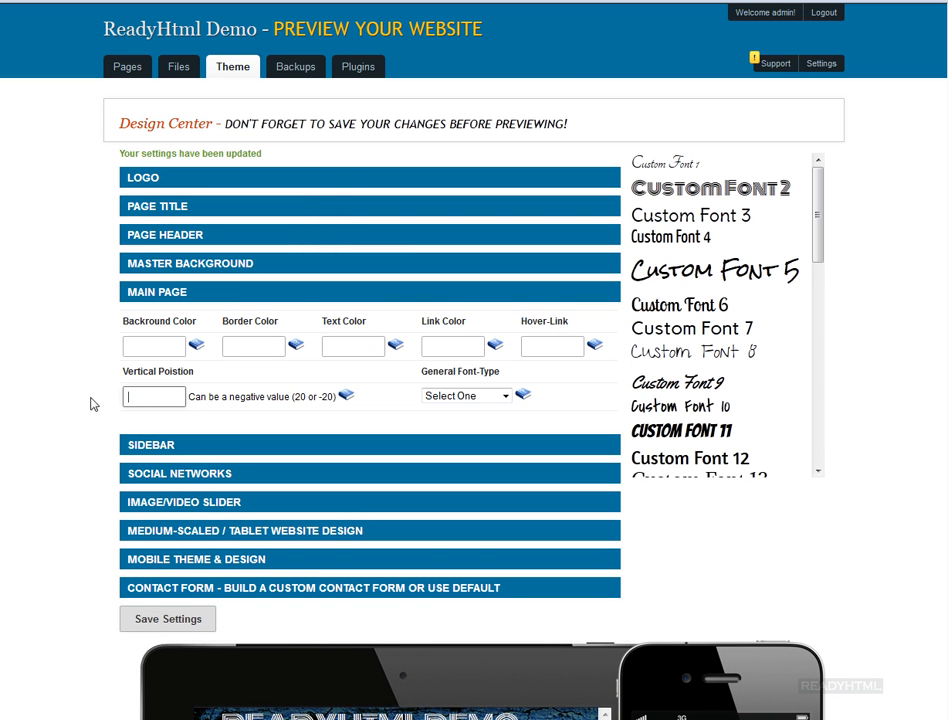
Open backgrounds1.png from the creatives folder of the uploaded files and copy its original image link
left_click(188, 265)
left_click(439, 303)
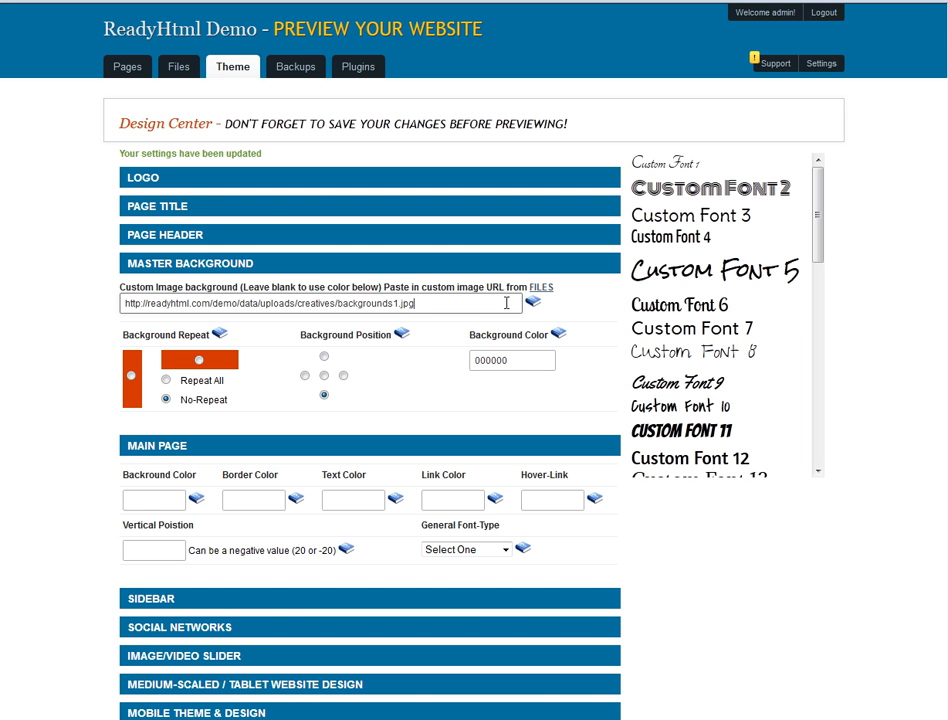
mouse_move(551, 292)
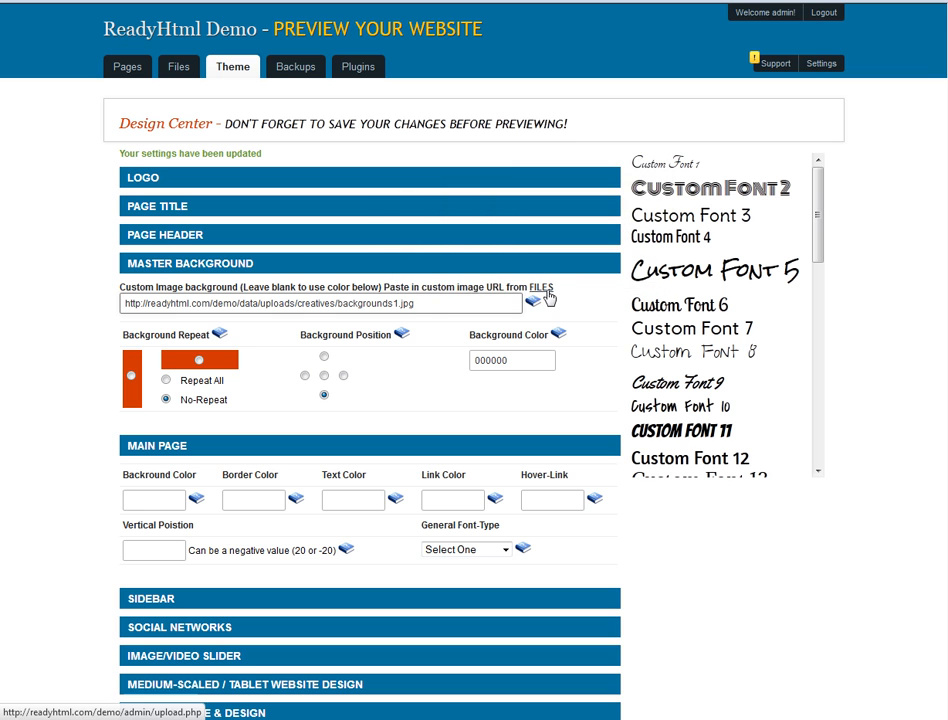
left_click(545, 290)
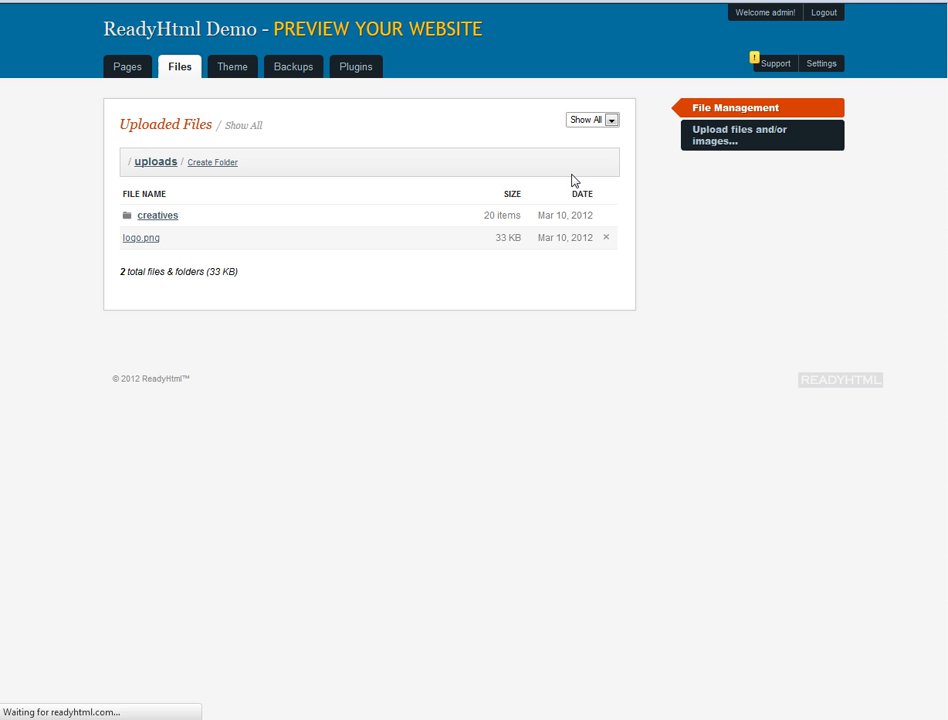
left_click(165, 217)
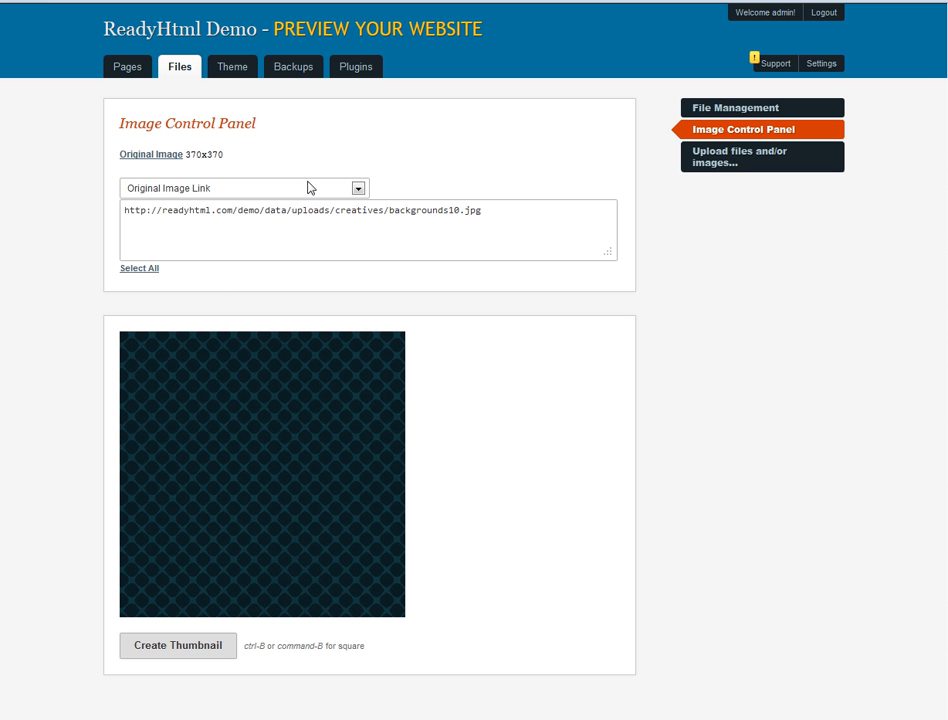
left_click(25, 1)
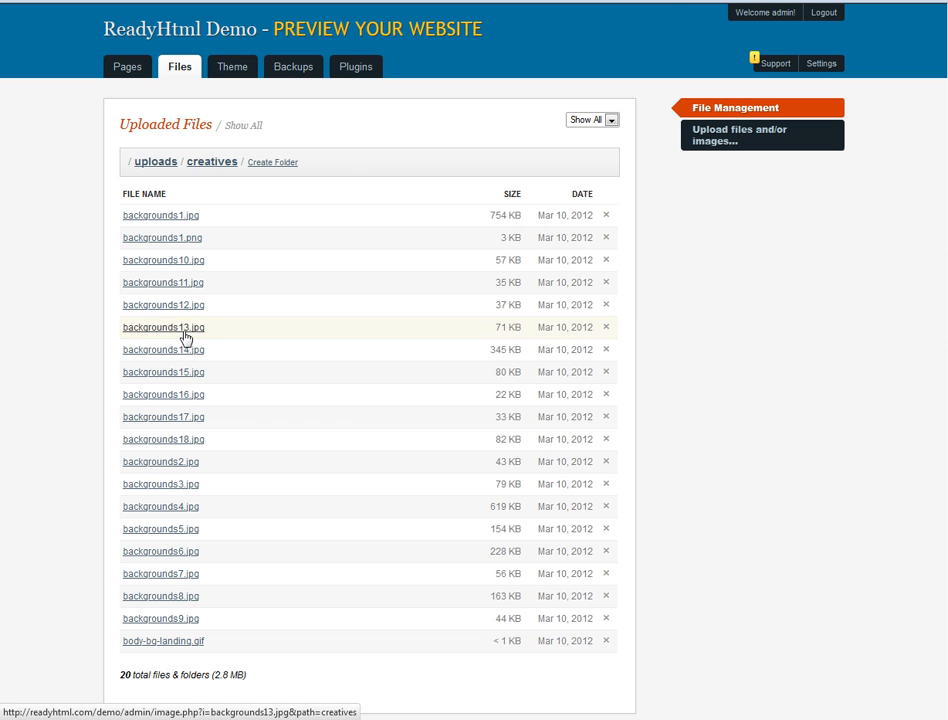
left_click(168, 239)
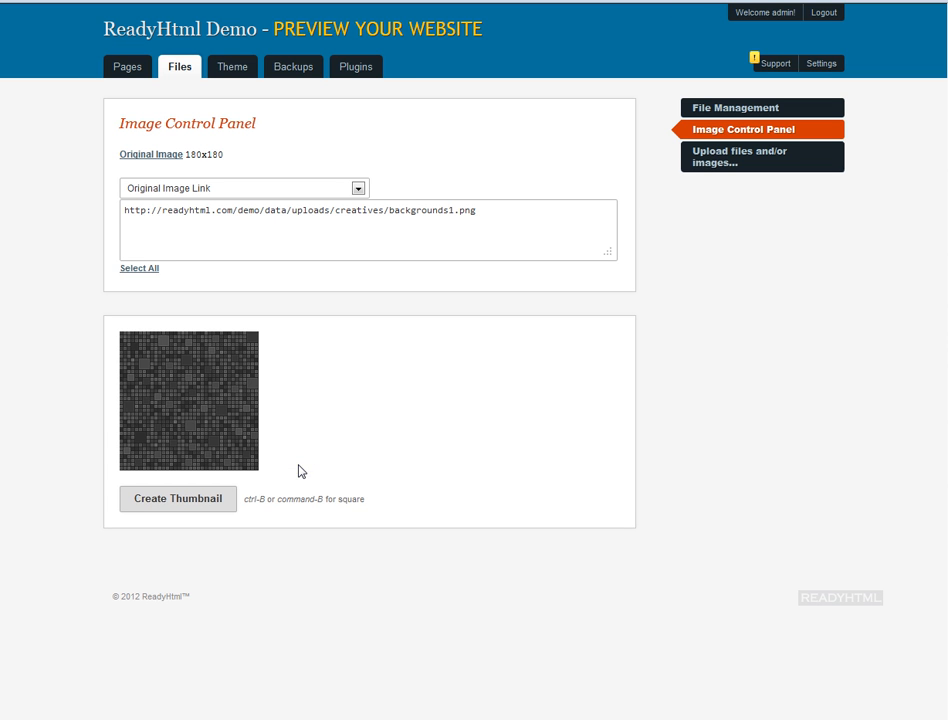
left_click_drag(470, 222, 126, 208)
key("ctrl+c")
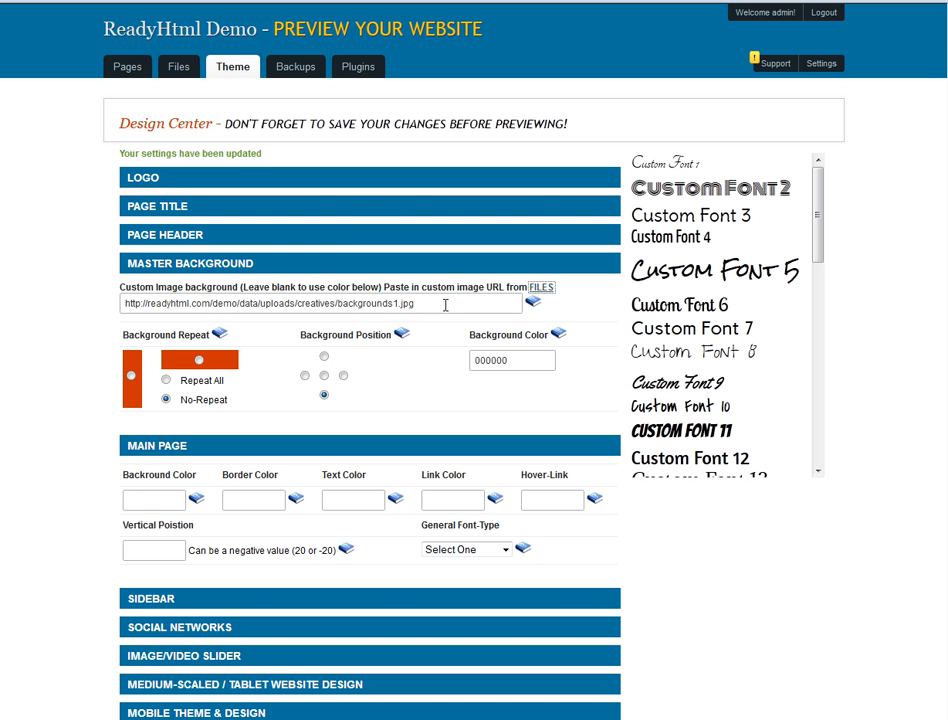
Replace the custom background image with the backgrounds1.png link, using Repeat All and top position, and save the settings
left_click_drag(447, 303, 52, 304)
key("ctrl+v")
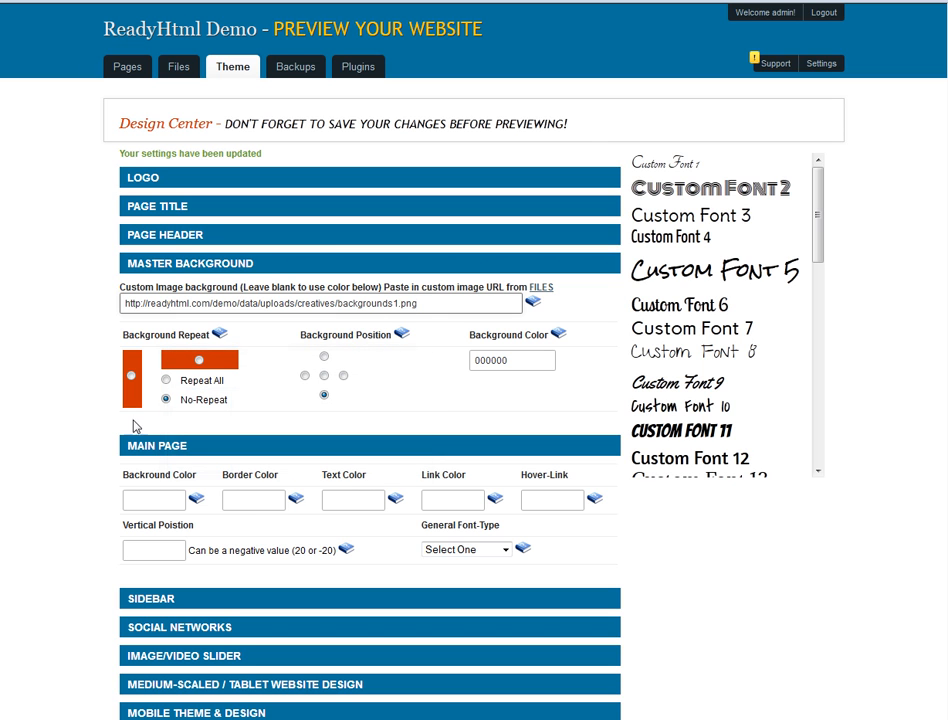
left_click(166, 381)
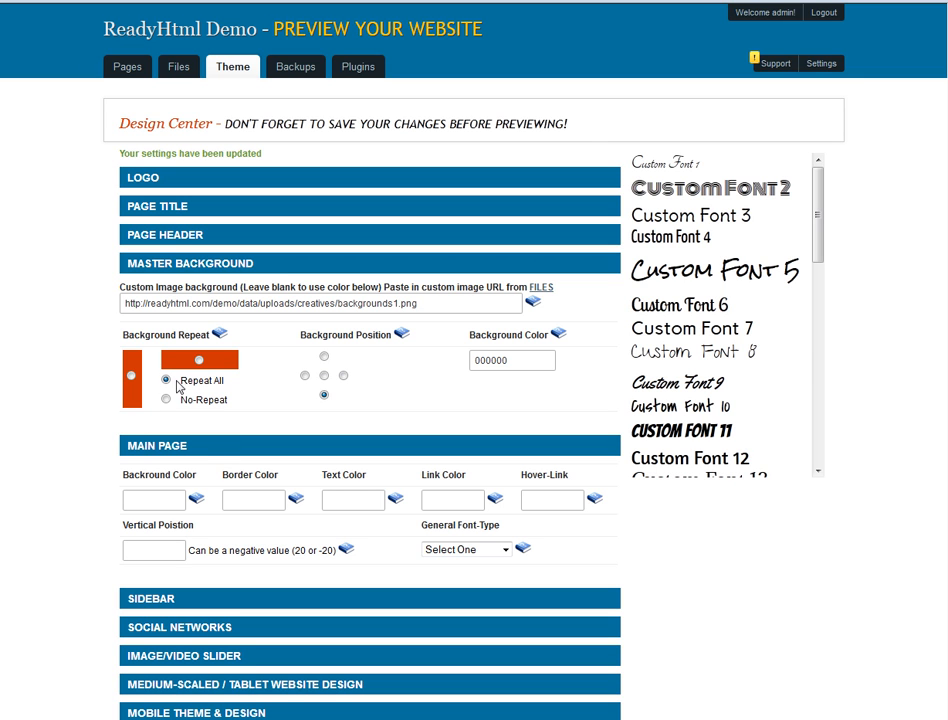
left_click(324, 357)
scroll(166, 580, "down", 1)
scroll(166, 580, "down", 1)
left_click(142, 602)
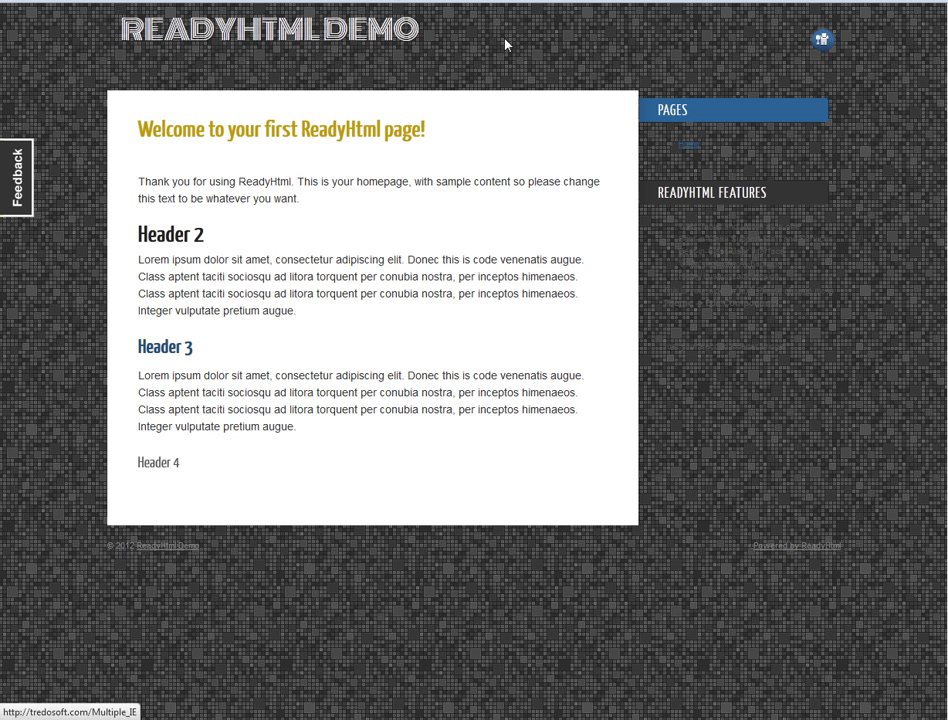
Unhide the page header, save the settings and refresh the website preview
left_click(460, 1)
left_click(172, 231)
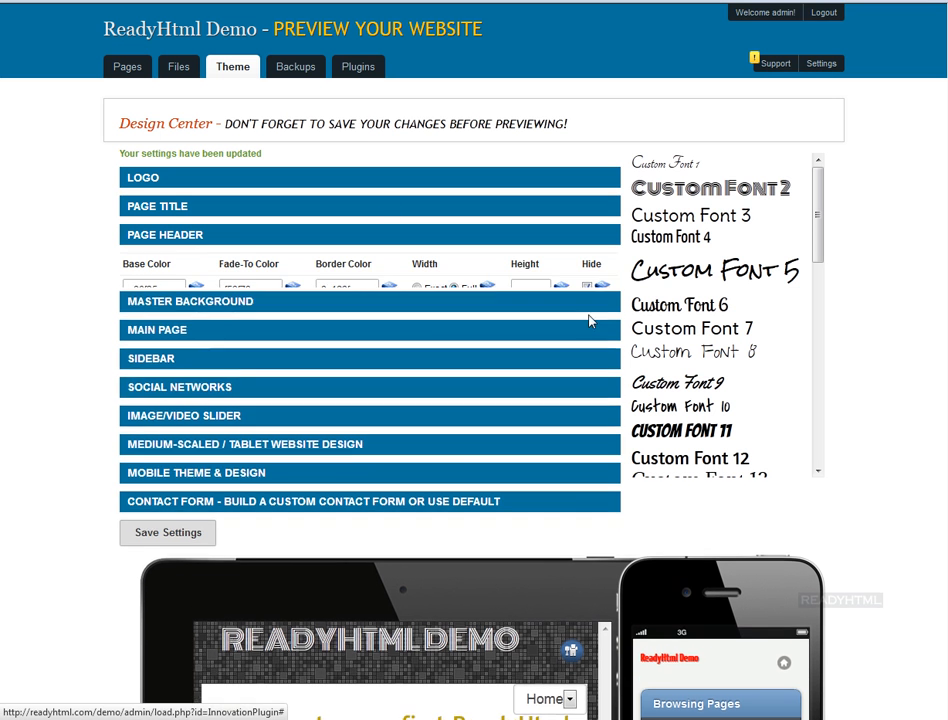
left_click(180, 576)
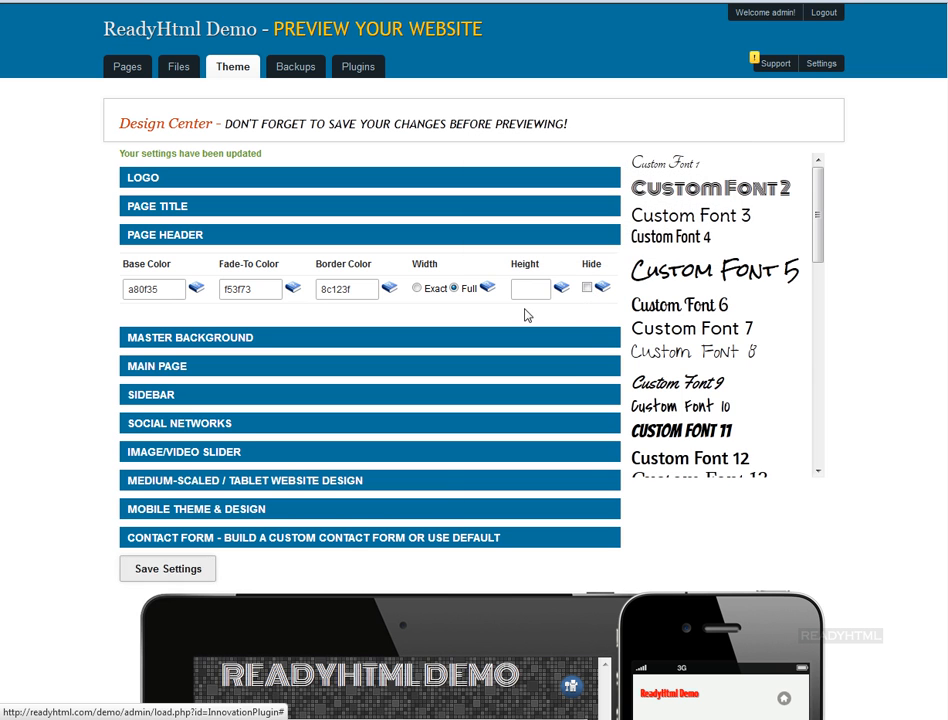
left_click(600, 1)
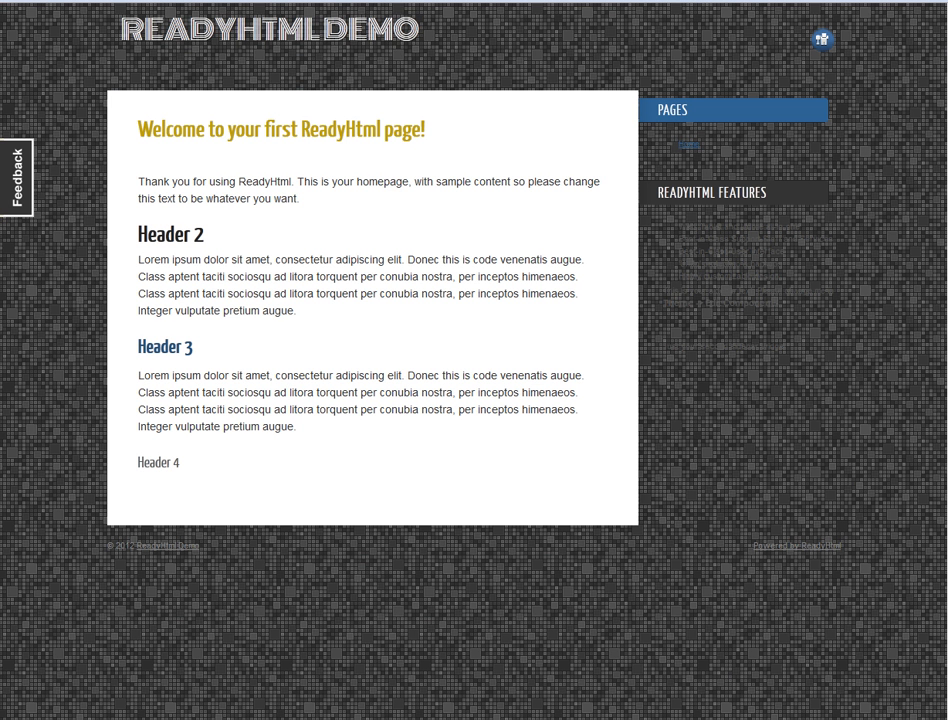
key("F5")
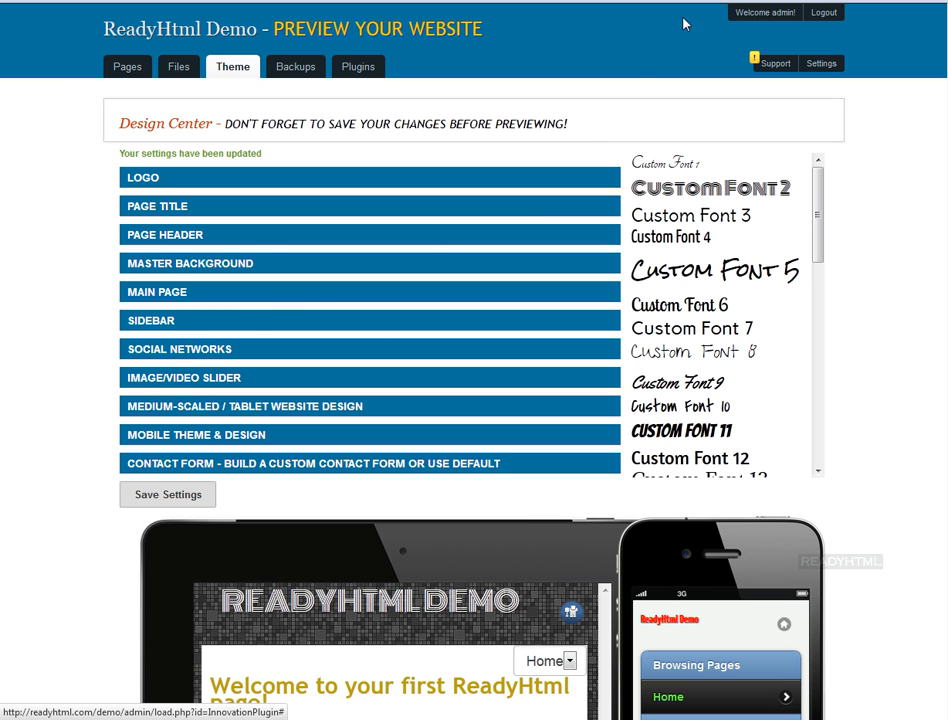
Compare the master background's image, repeat, position and color settings with the website preview
left_click(237, 264)
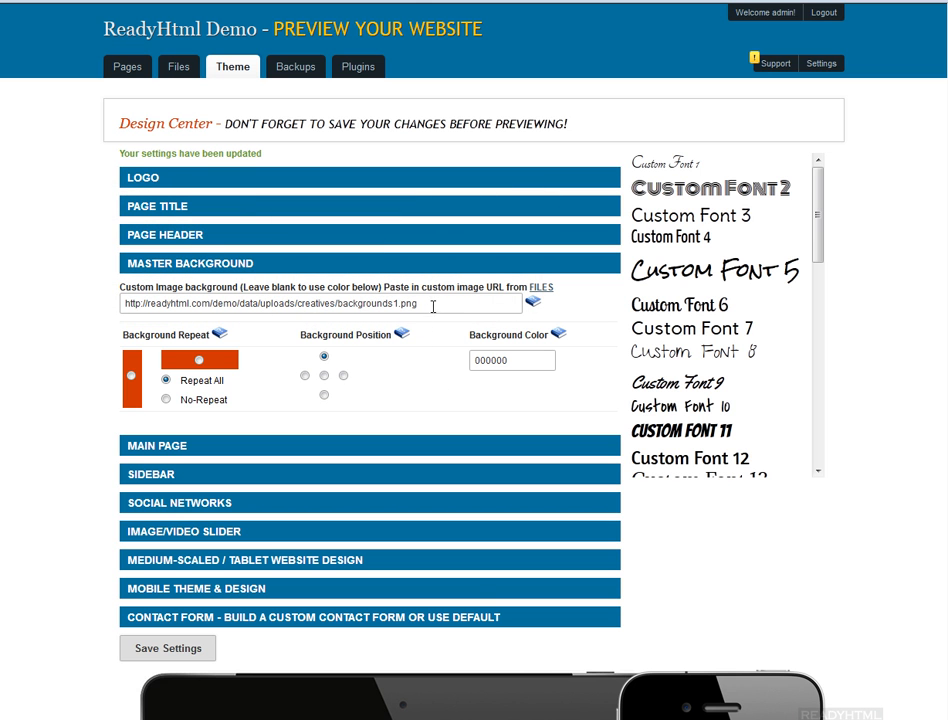
left_click(735, 1)
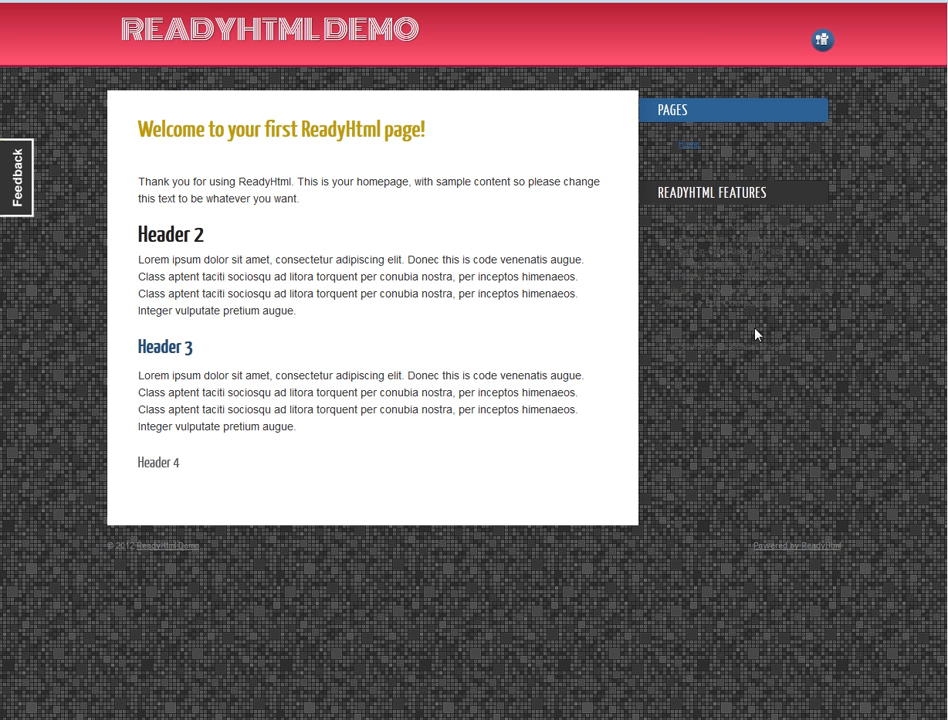
left_click(450, 1)
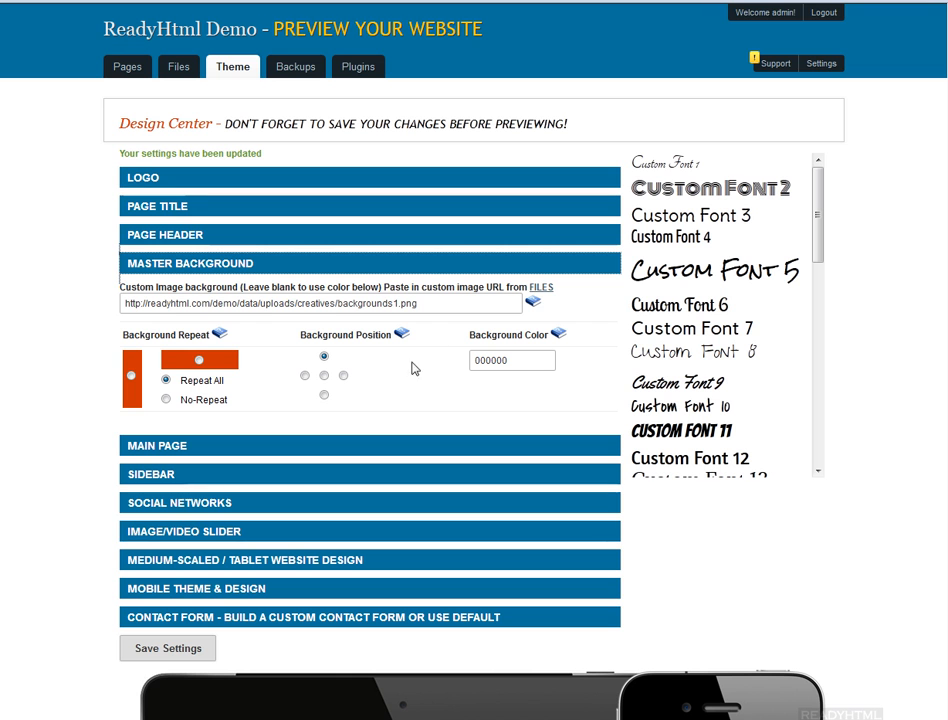
left_click_drag(430, 306, 116, 308)
left_click(596, 393)
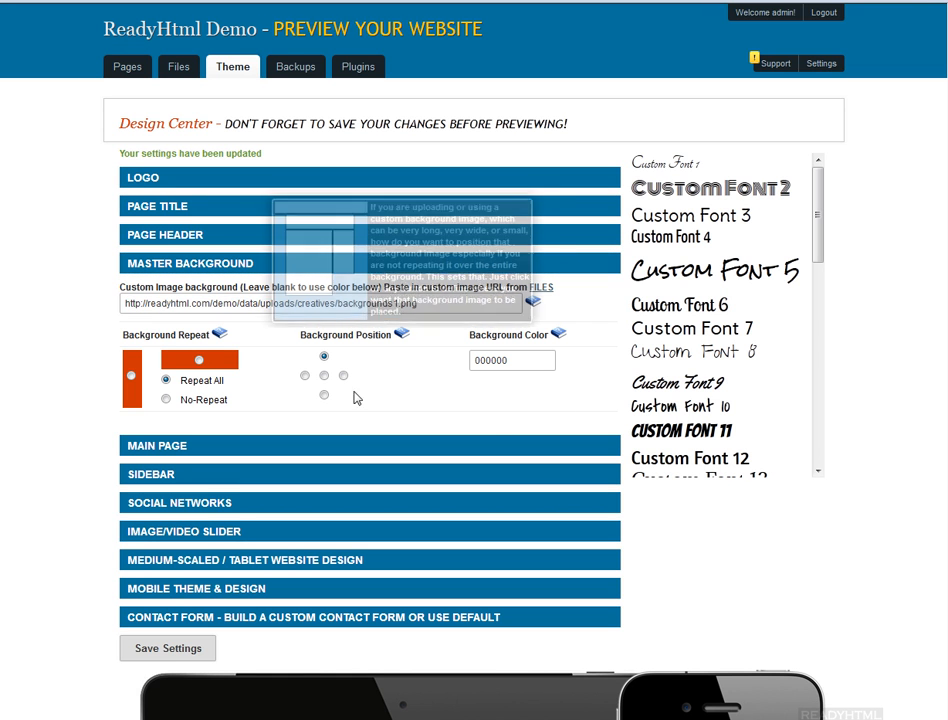
left_click(600, 1)
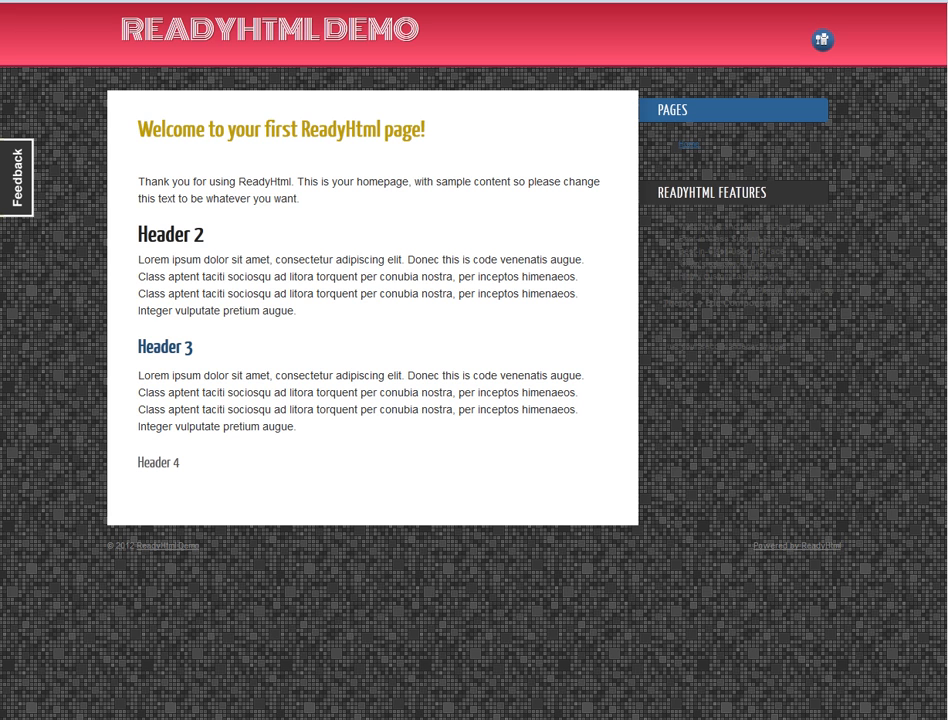
left_click(430, 1)
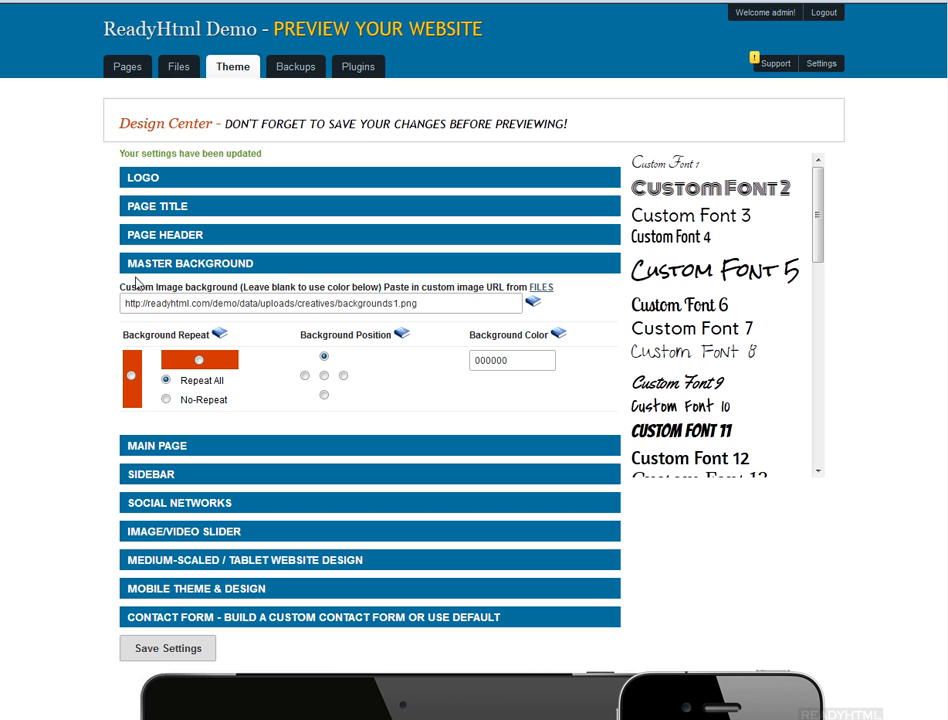